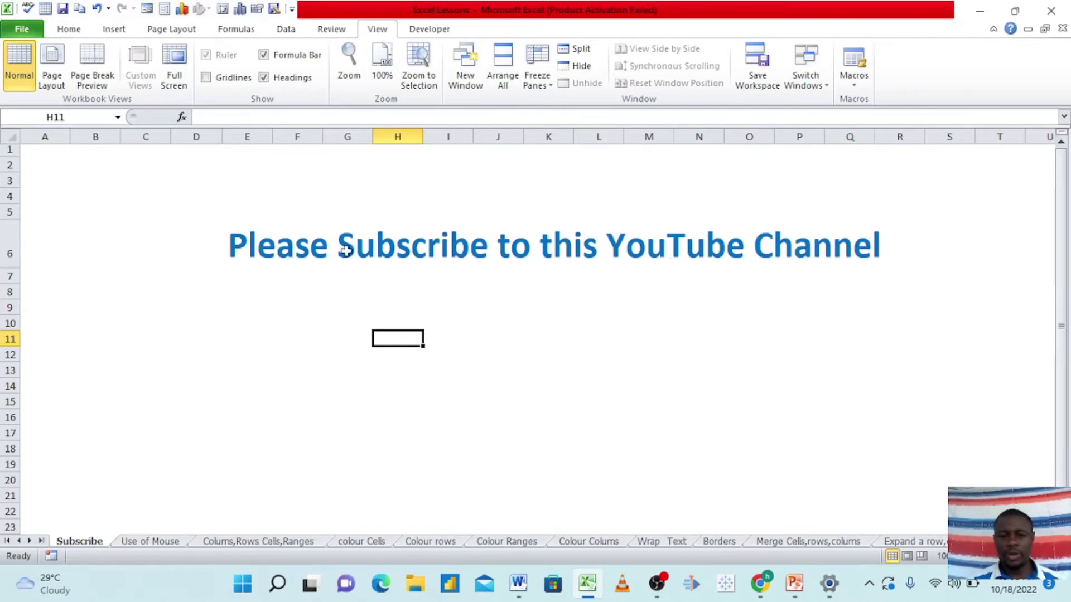
# Go from the Subscribe sheet to the 'Use of Mouse' sheet tab
pyautogui.click(146, 544)
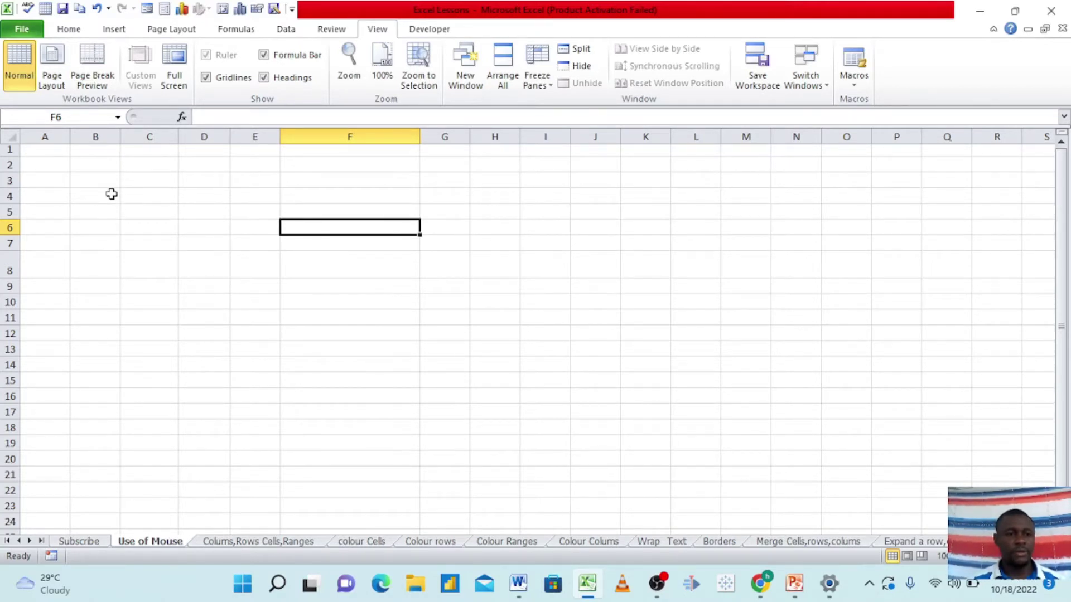
pyautogui.click(150, 137)
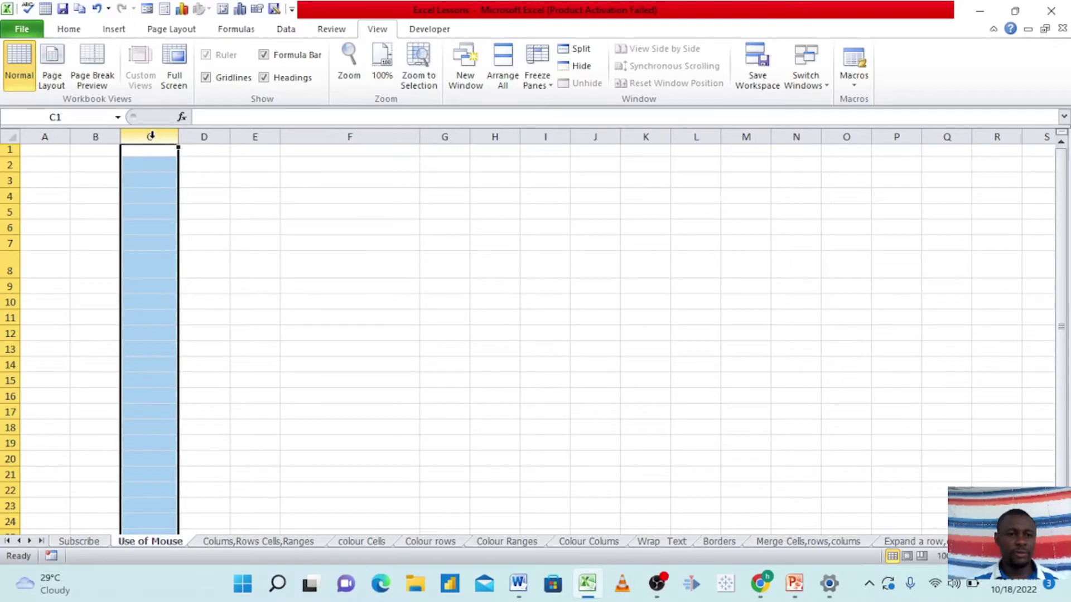
pyautogui.click(10, 228)
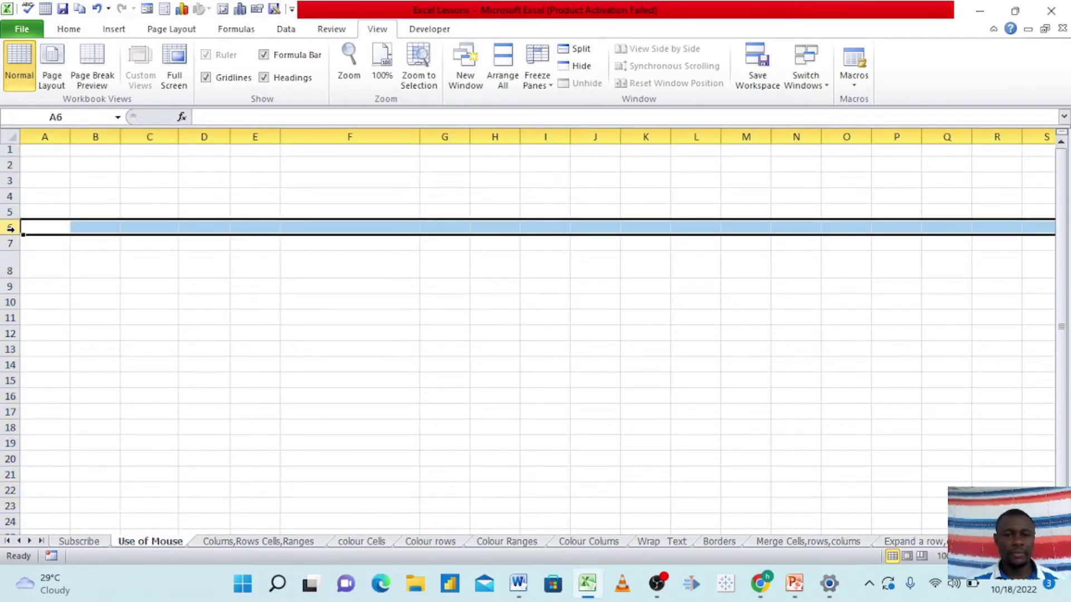
pyautogui.click(154, 187)
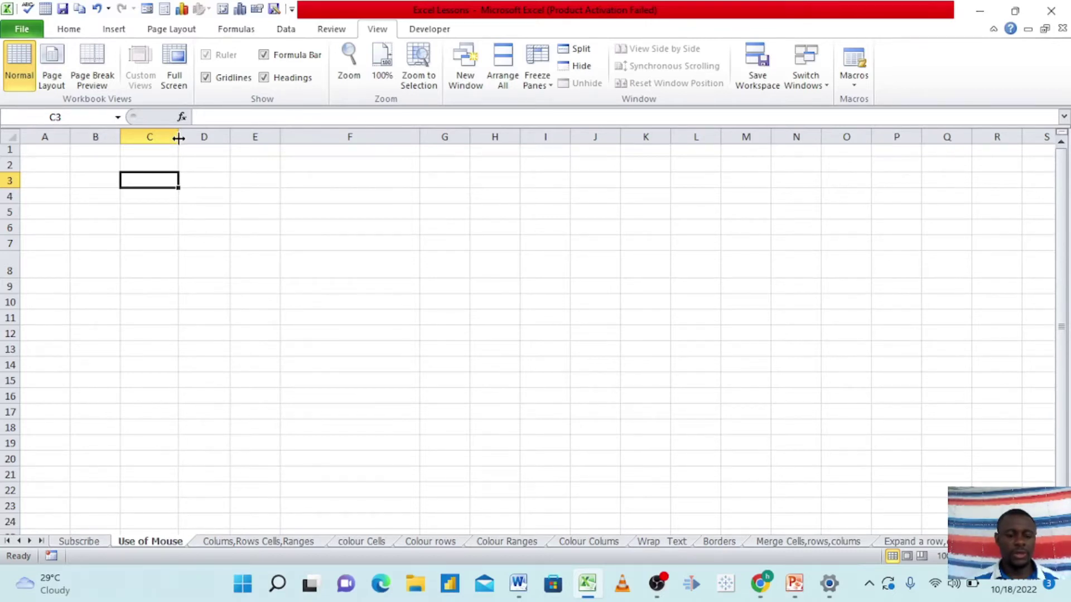
# Widen column C slightly and make row 5 taller, pulling it partly back up
pyautogui.moveTo(178, 137)
pyautogui.mouseDown()
pyautogui.moveTo(300, 147)
pyautogui.moveTo(299, 137)
pyautogui.moveTo(184, 134)
pyautogui.mouseUp()
pyautogui.click(217, 193)
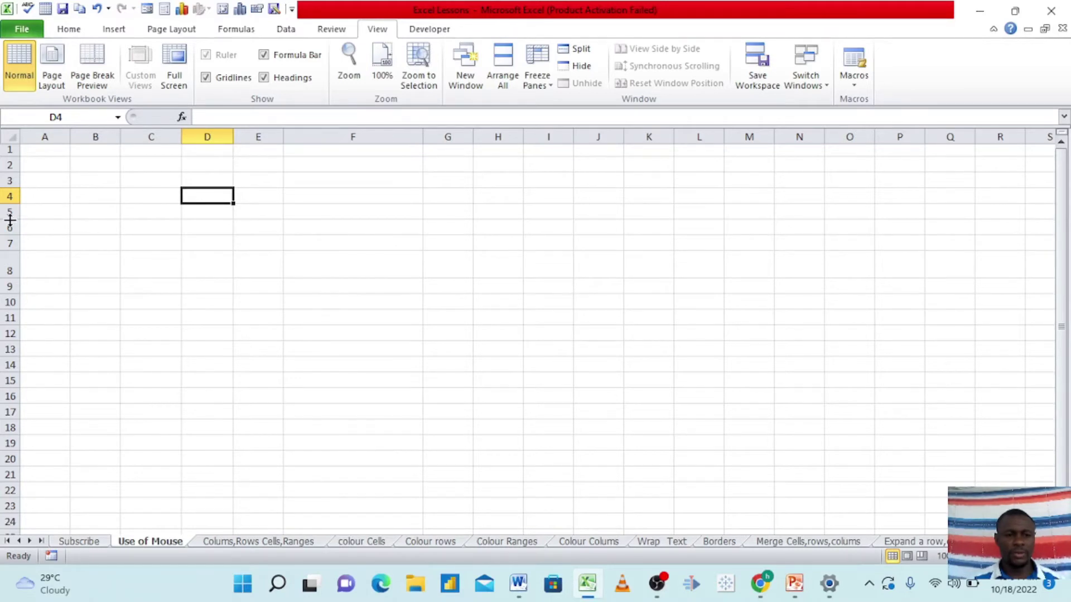
pyautogui.moveTo(13, 220); pyautogui.dragTo(14, 304)
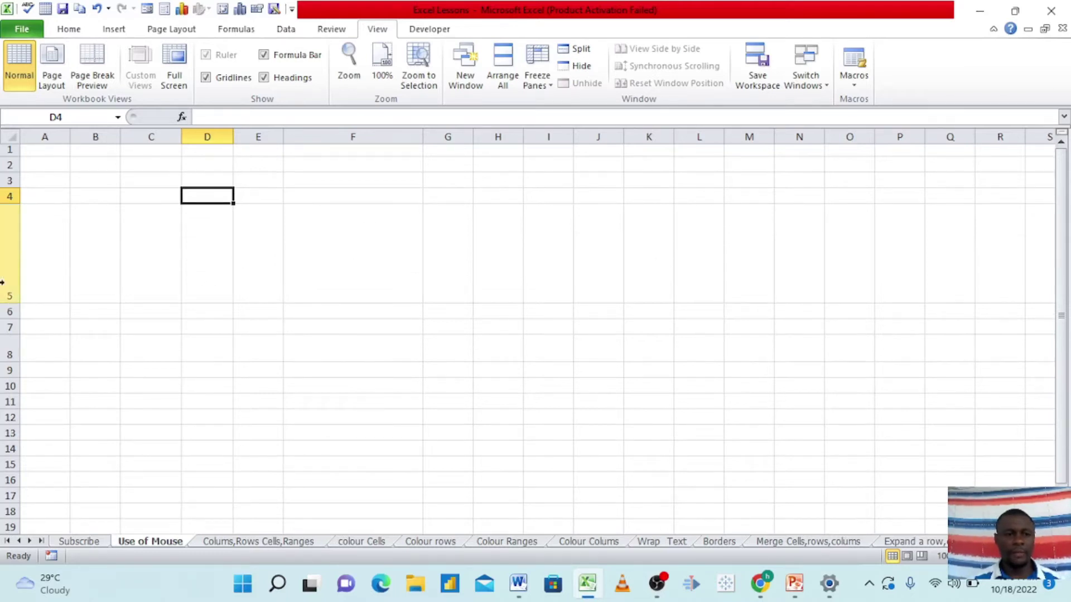
pyautogui.moveTo(12, 303); pyautogui.dragTo(22, 234)
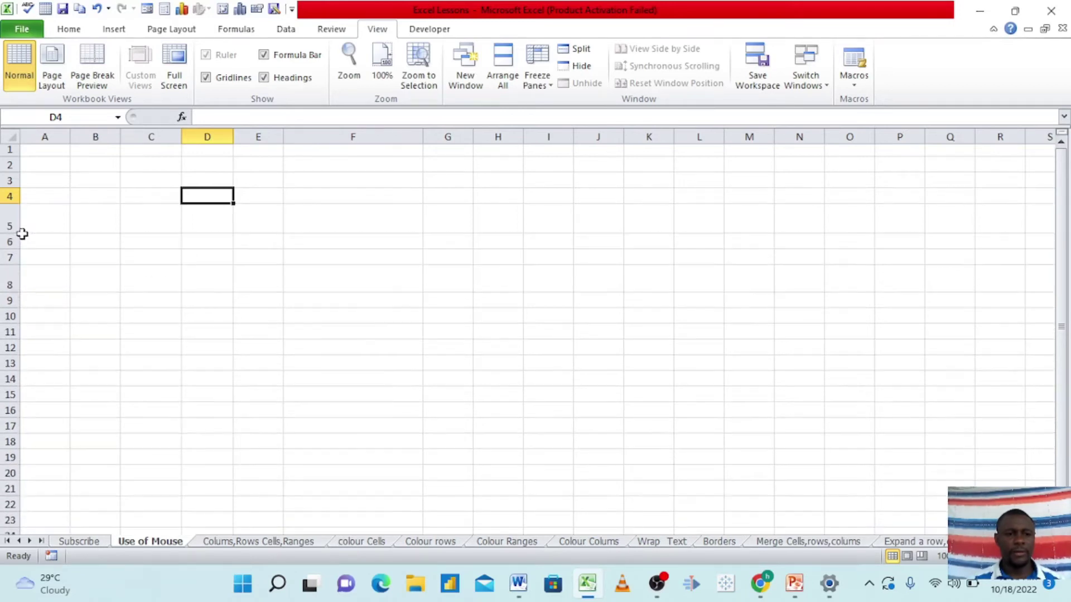
# Select the cell block E5:H12, then deselect it at J7
pyautogui.click(304, 260)
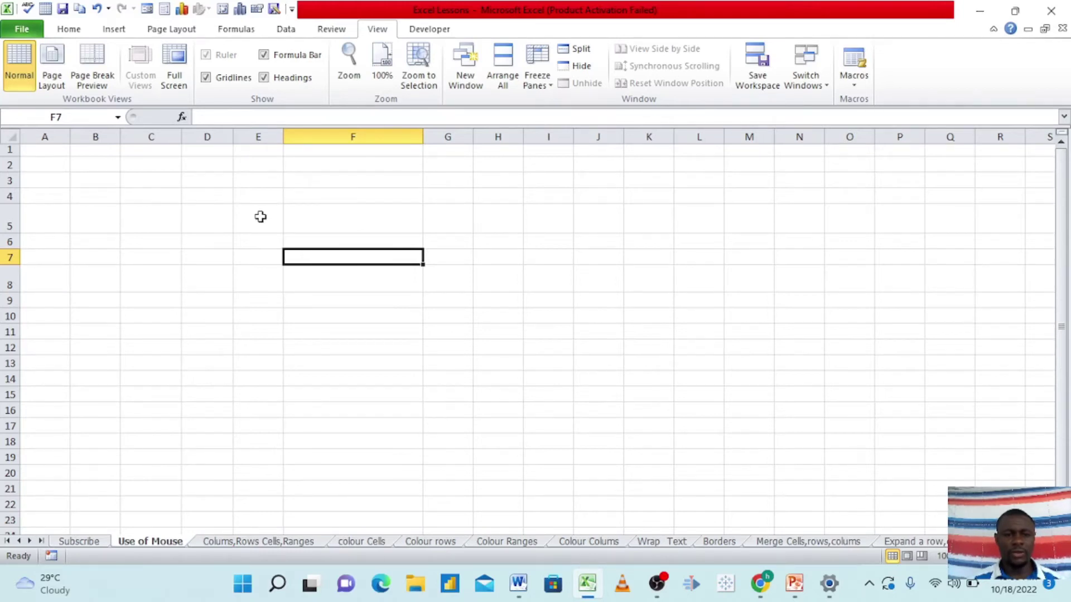
pyautogui.moveTo(264, 218); pyautogui.dragTo(511, 348)
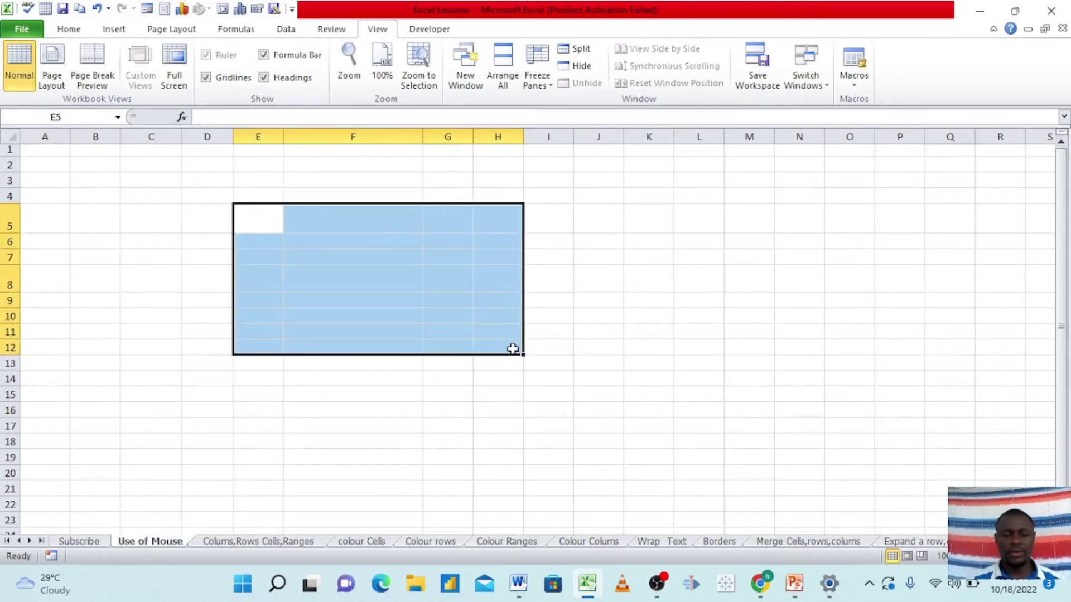
pyautogui.click(590, 260)
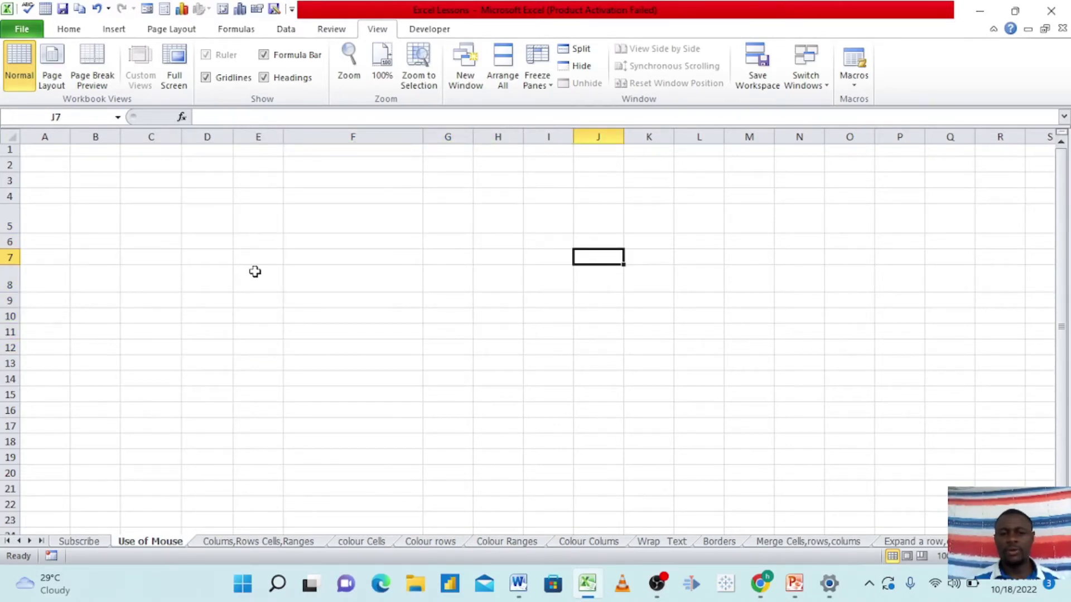
# On the Colums,Rows Cells,Ranges sheet, practise selecting column H, row 5, J8 and H5
pyautogui.click(257, 547)
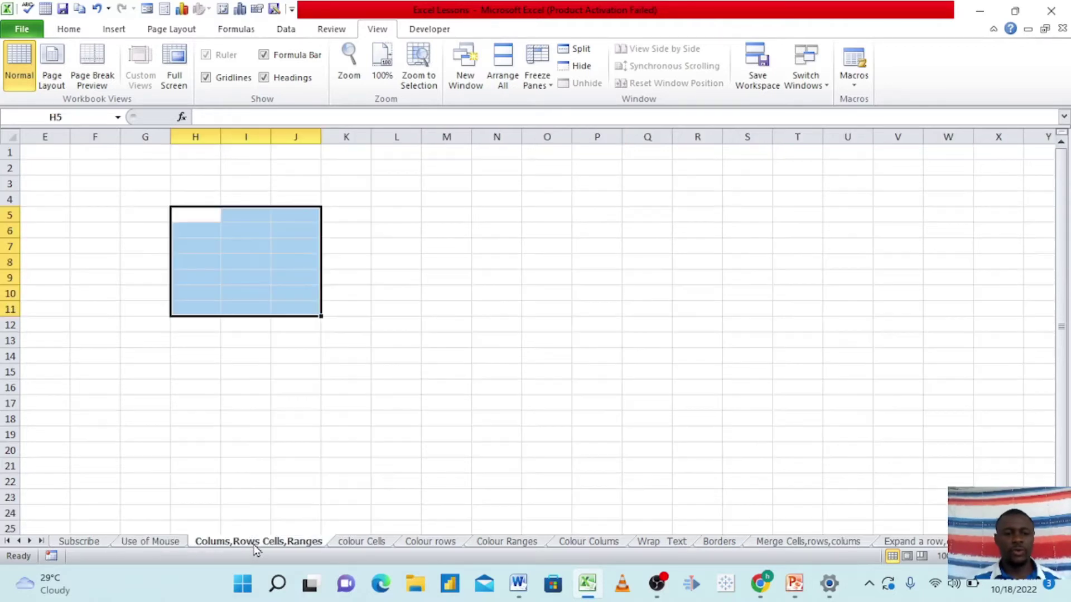
pyautogui.click(385, 371)
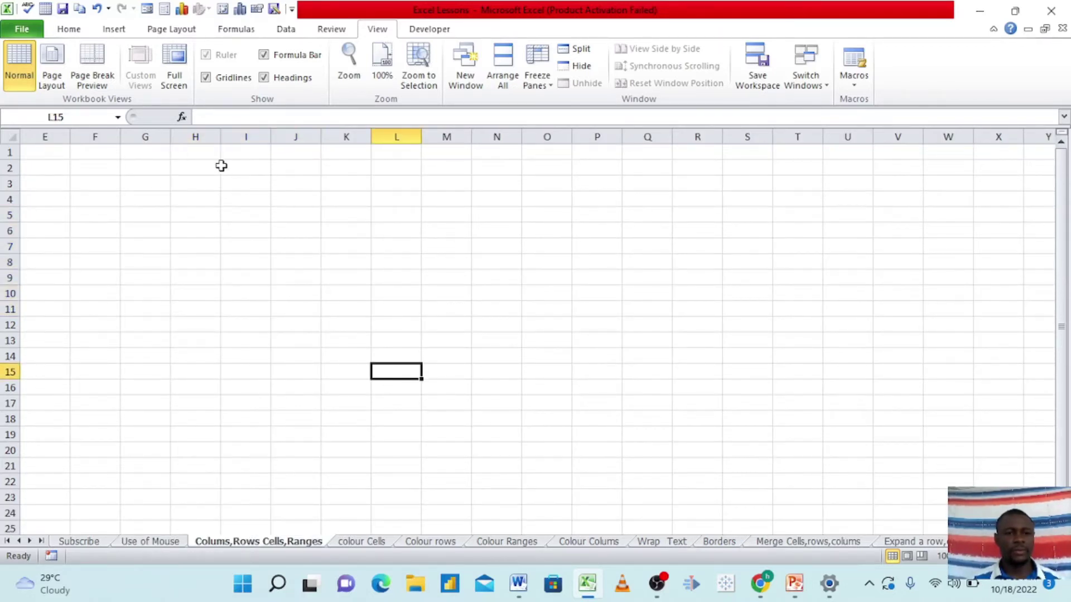
pyautogui.click(199, 132)
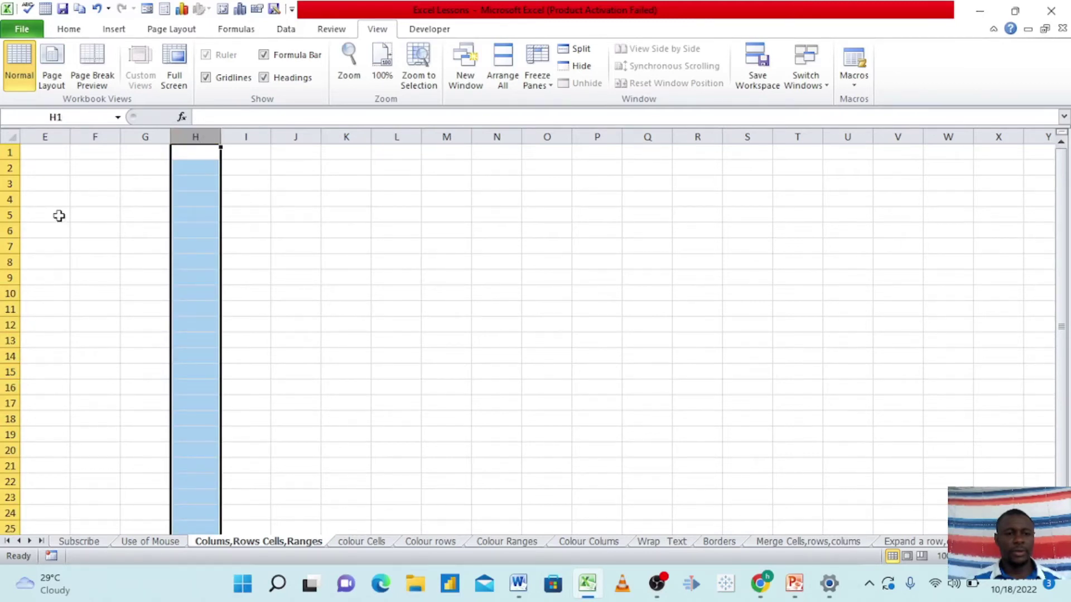
pyautogui.click(9, 216)
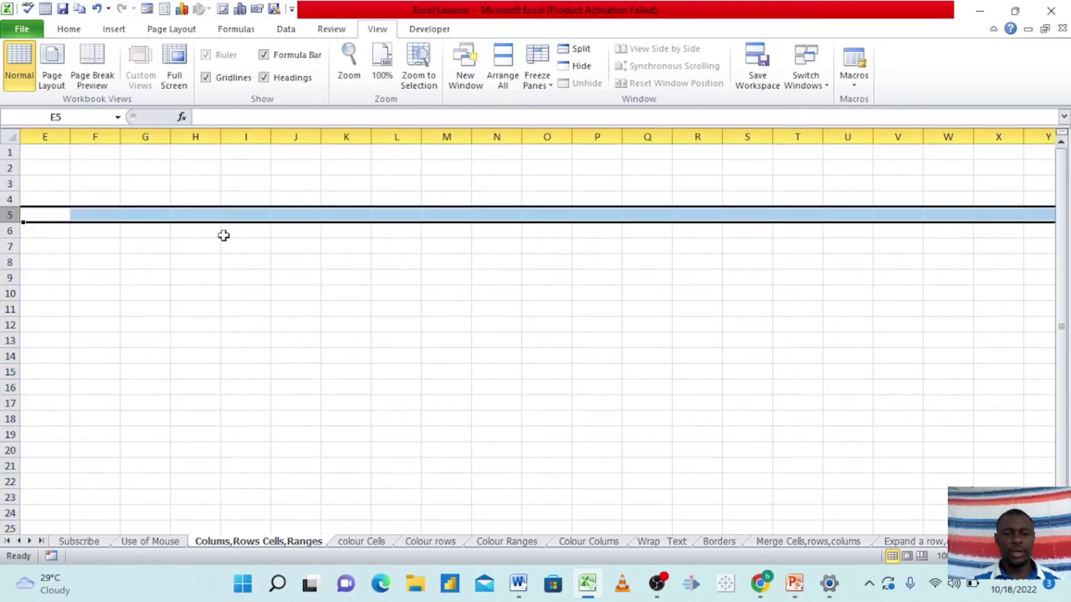
pyautogui.click(301, 260)
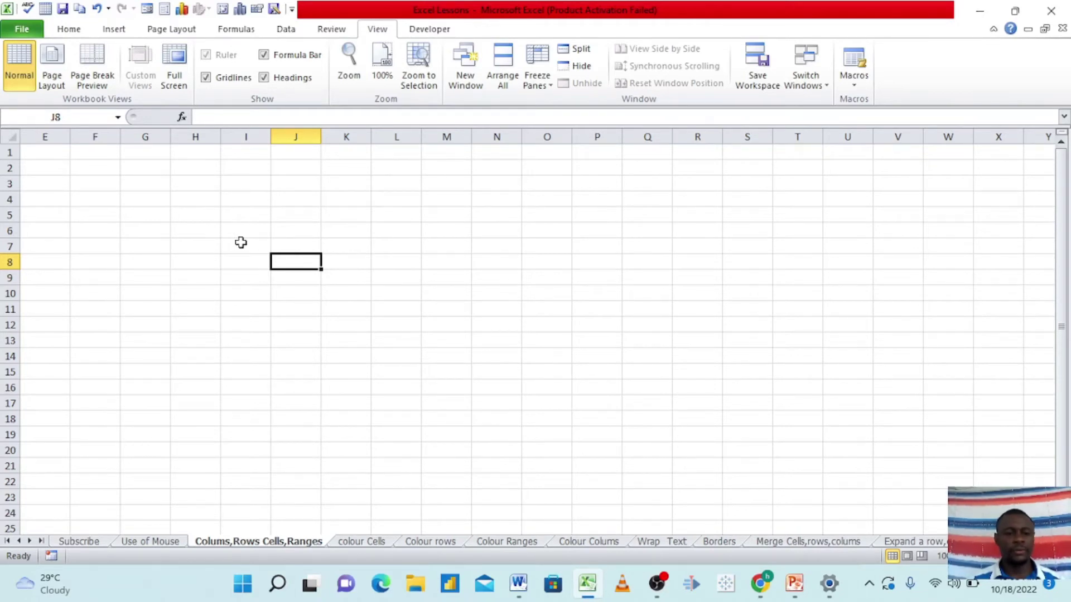
pyautogui.click(195, 216)
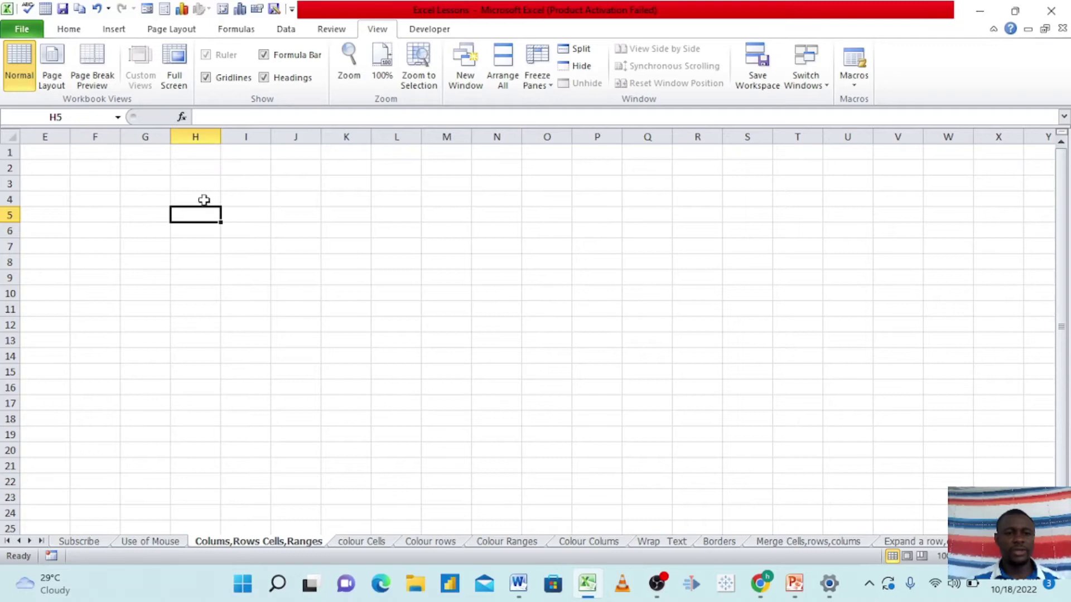
# Select column H and row 5, then cells H5, J5, K8 and I5
pyautogui.click(200, 130)
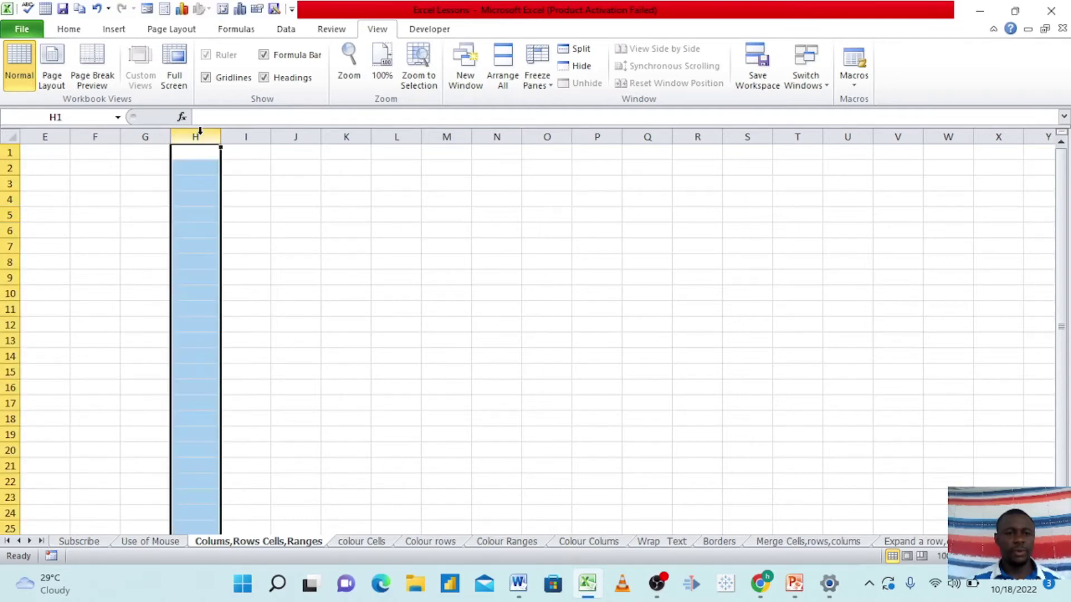
pyautogui.click(7, 216)
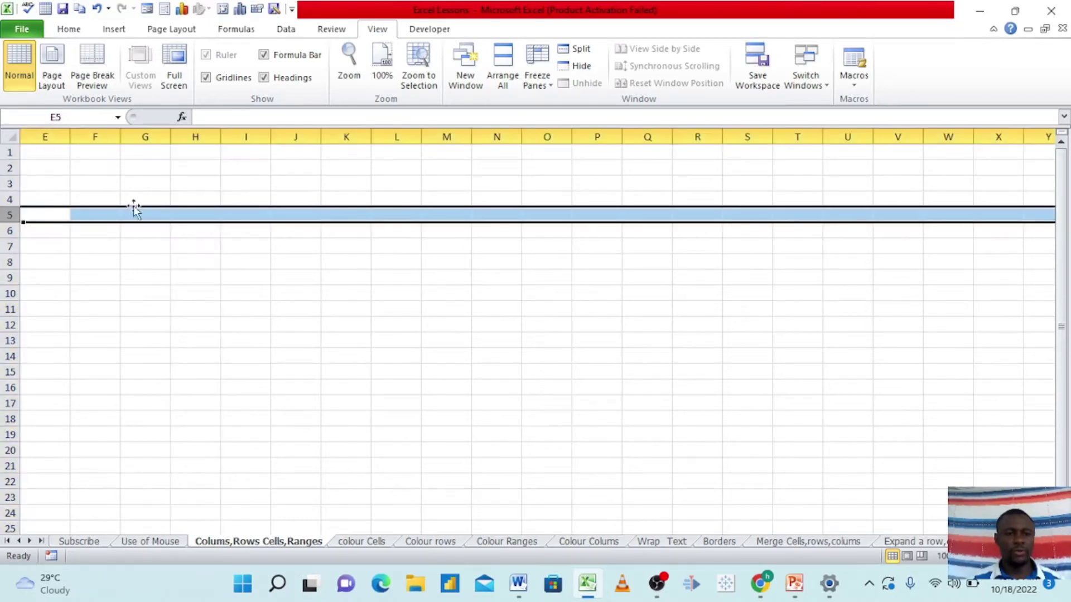
pyautogui.click(187, 213)
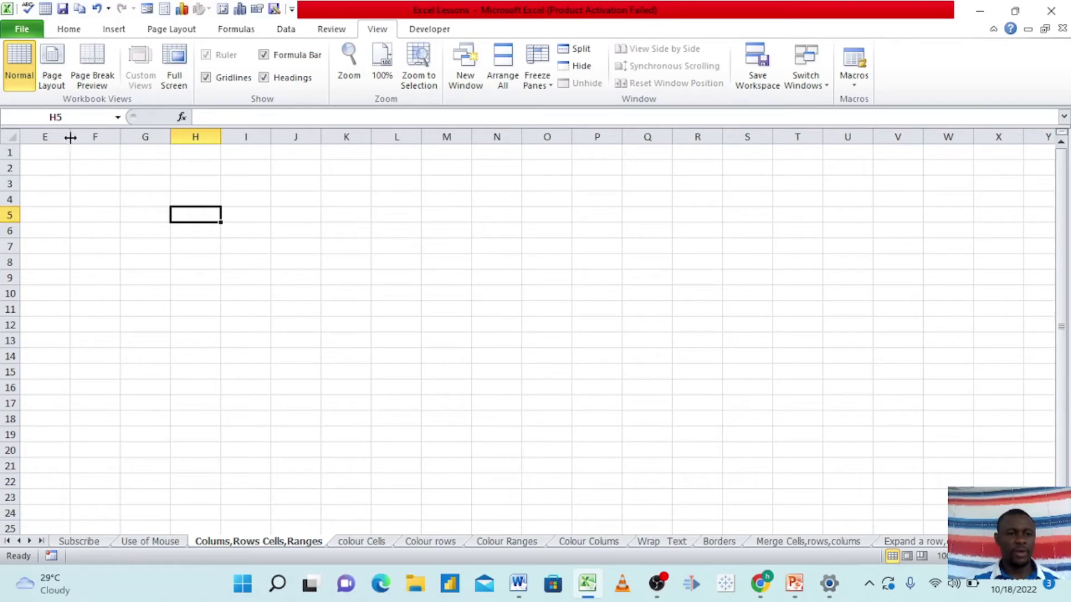
pyautogui.click(296, 215)
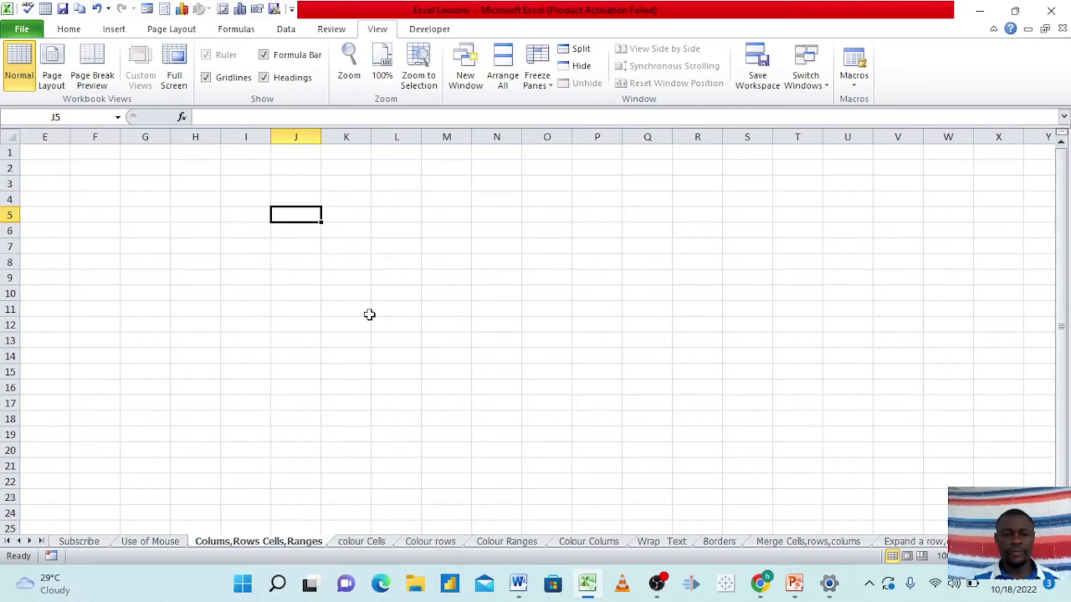
pyautogui.click(355, 257)
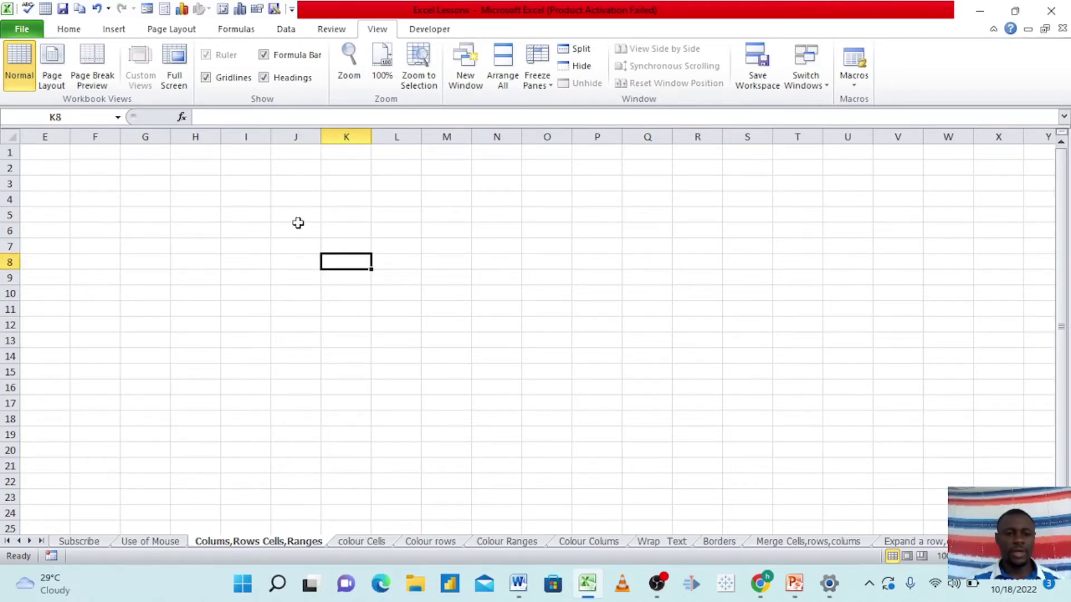
pyautogui.click(251, 216)
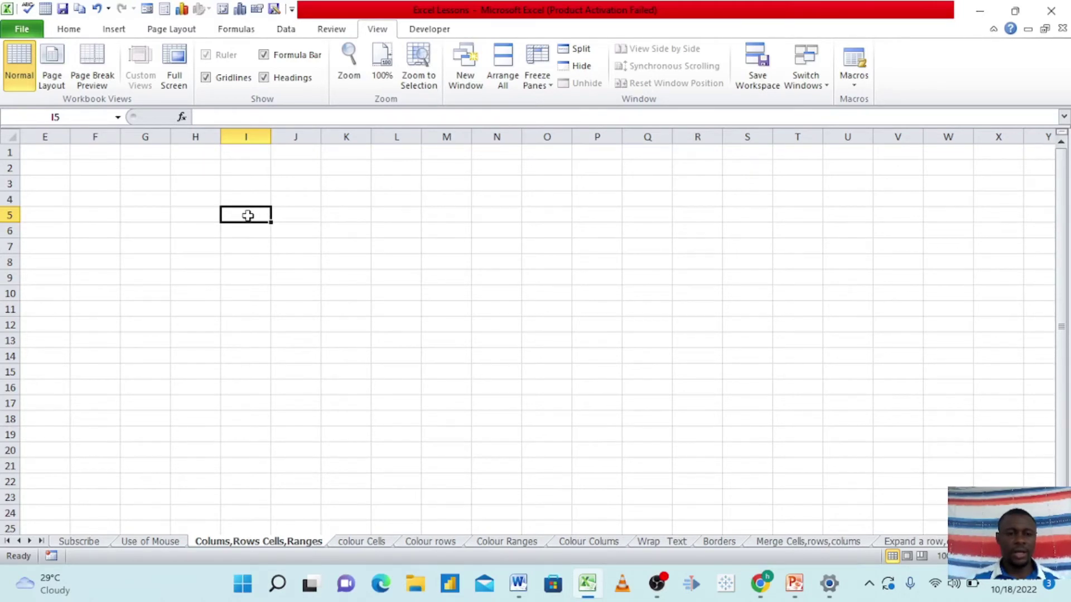
# Select the range I5:L12, deselect at N12, and move to the colour Cells sheet
pyautogui.moveTo(248, 216); pyautogui.dragTo(371, 319)
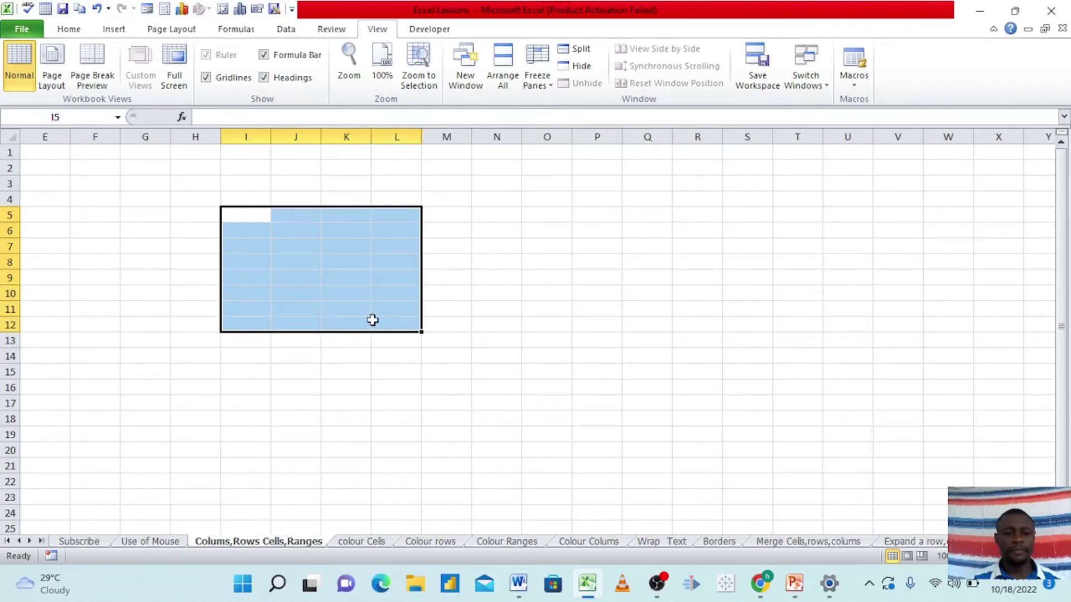
pyautogui.click(481, 319)
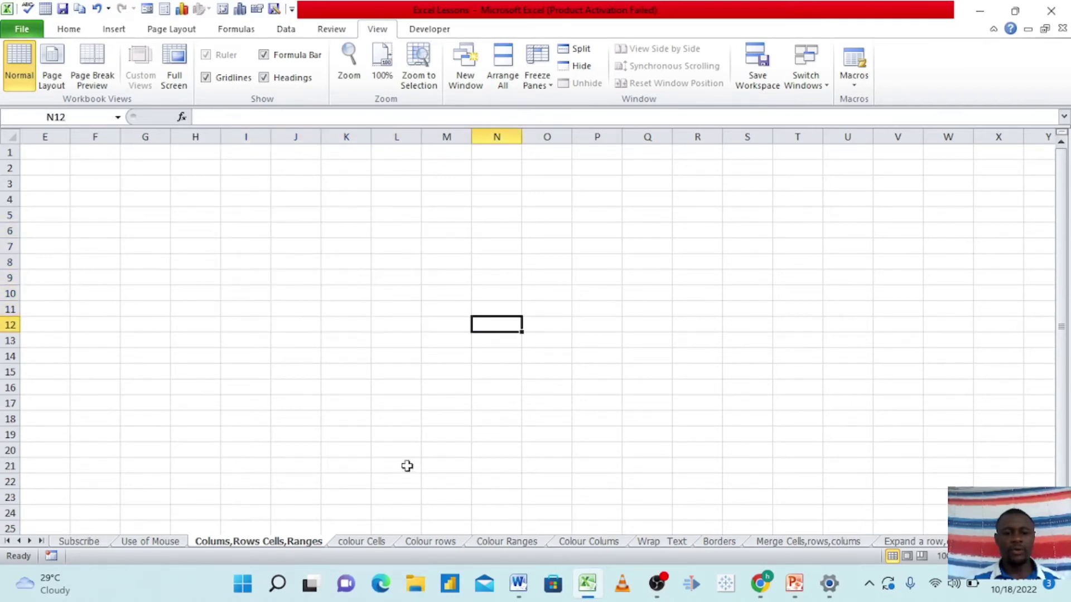
pyautogui.click(360, 545)
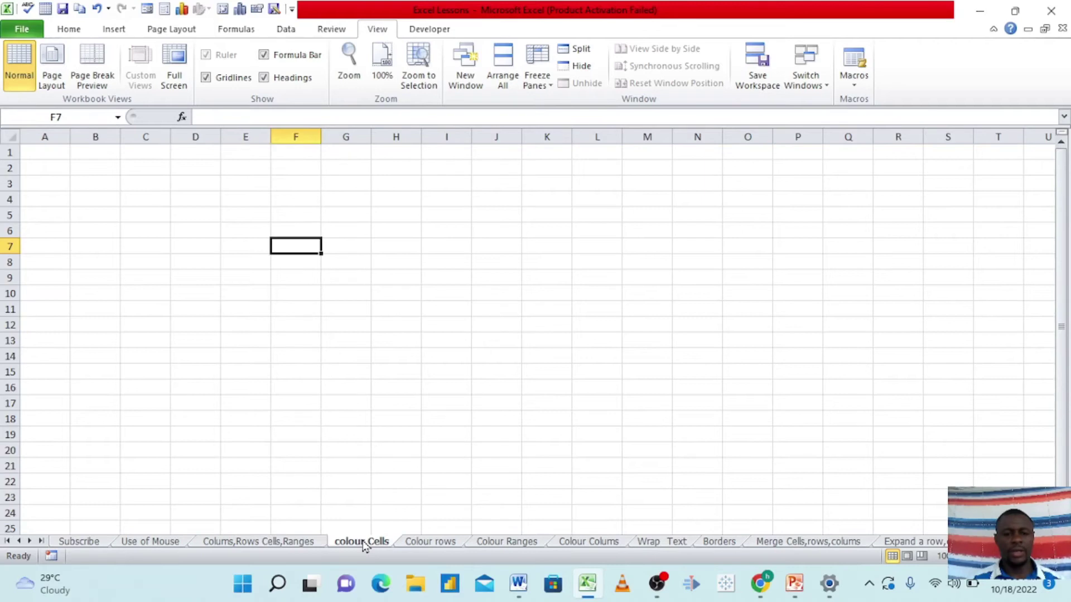
# Fill cell E6 Yellow from the Fill Color list, then give F6 the same yellow
pyautogui.click(244, 231)
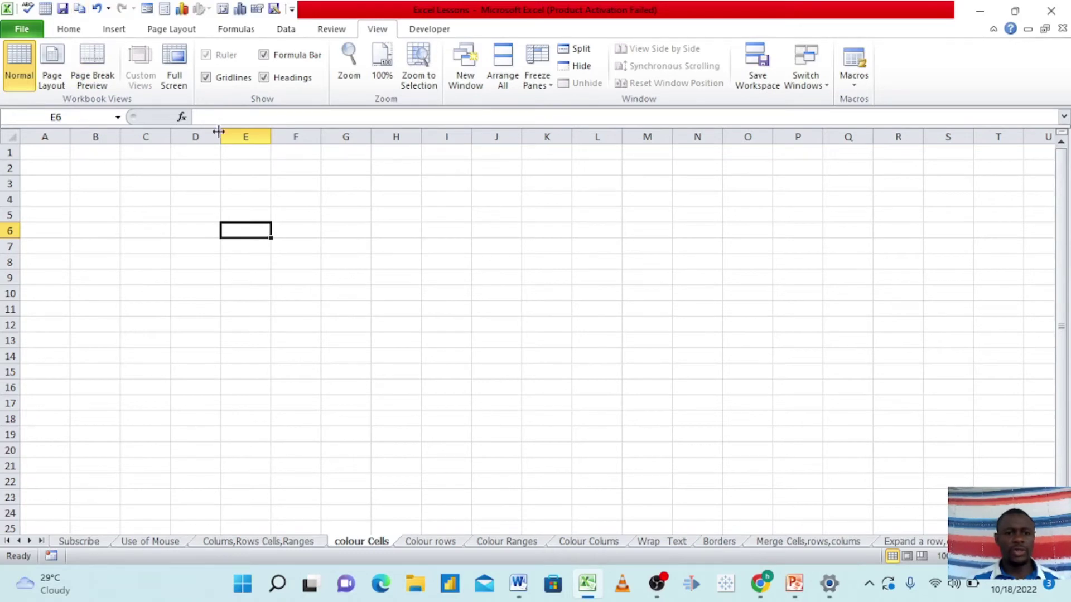
pyautogui.click(68, 31)
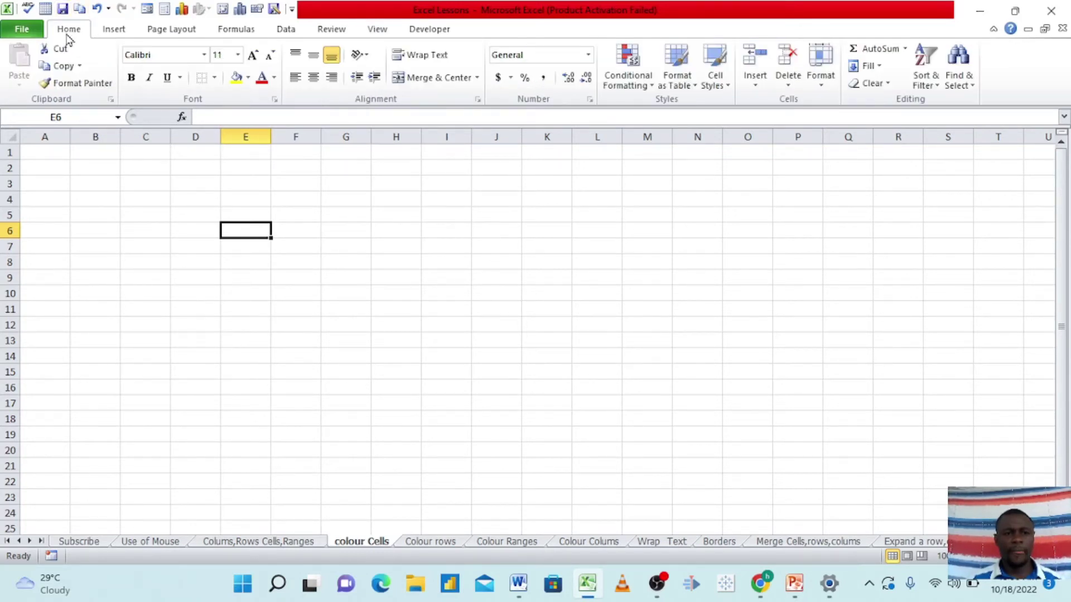
pyautogui.click(248, 78)
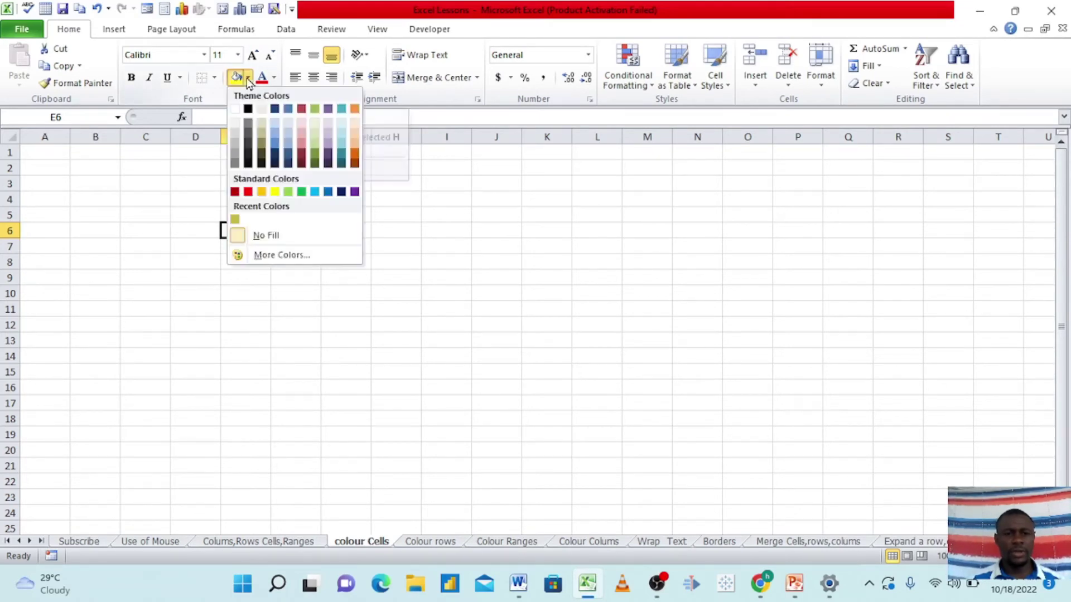
pyautogui.click(275, 192)
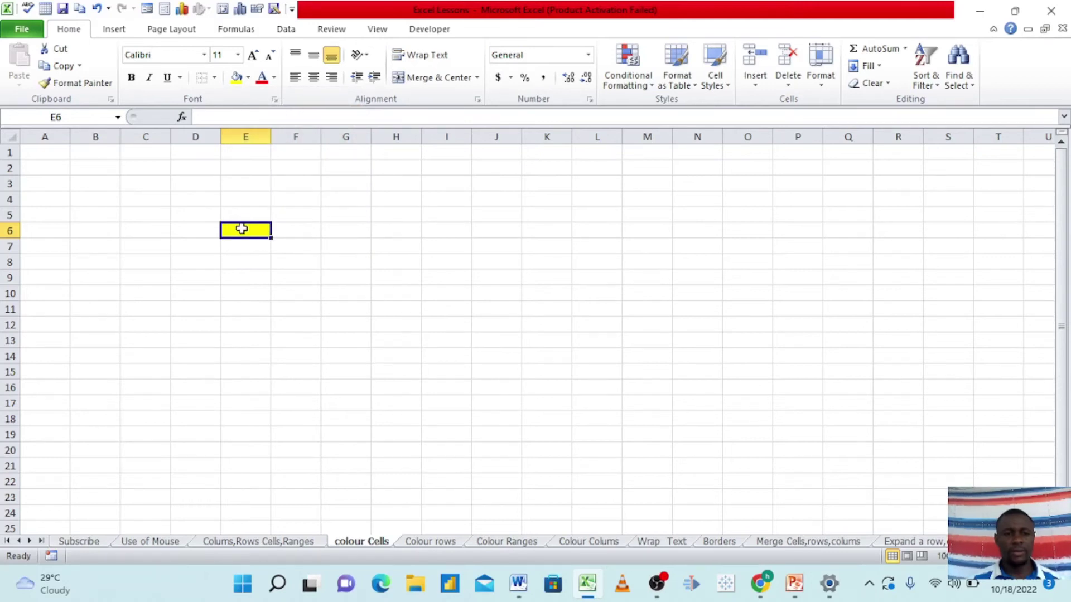
pyautogui.click(297, 231)
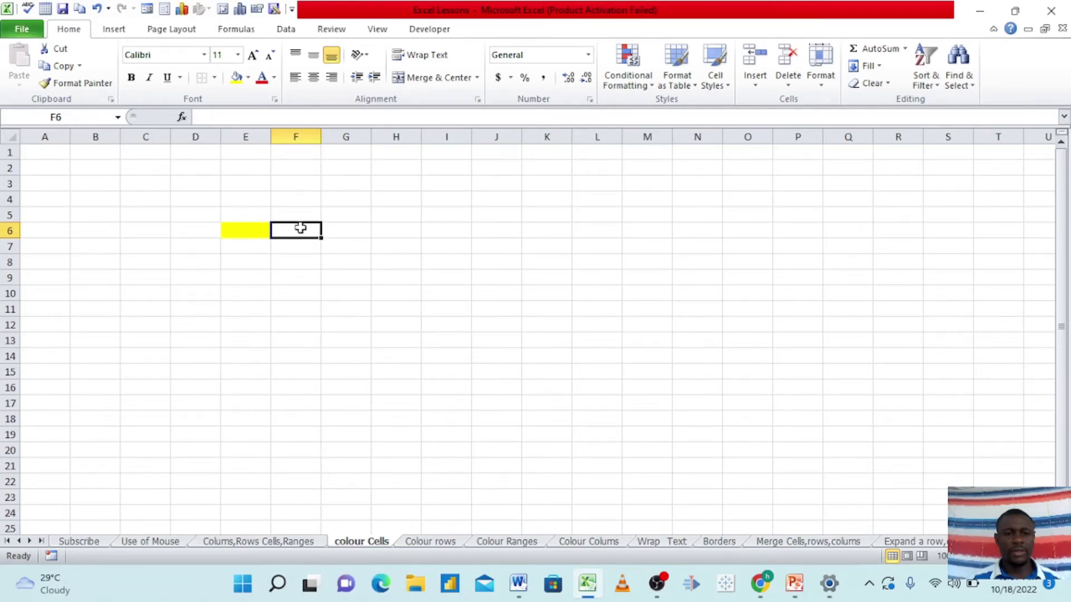
pyautogui.click(237, 84)
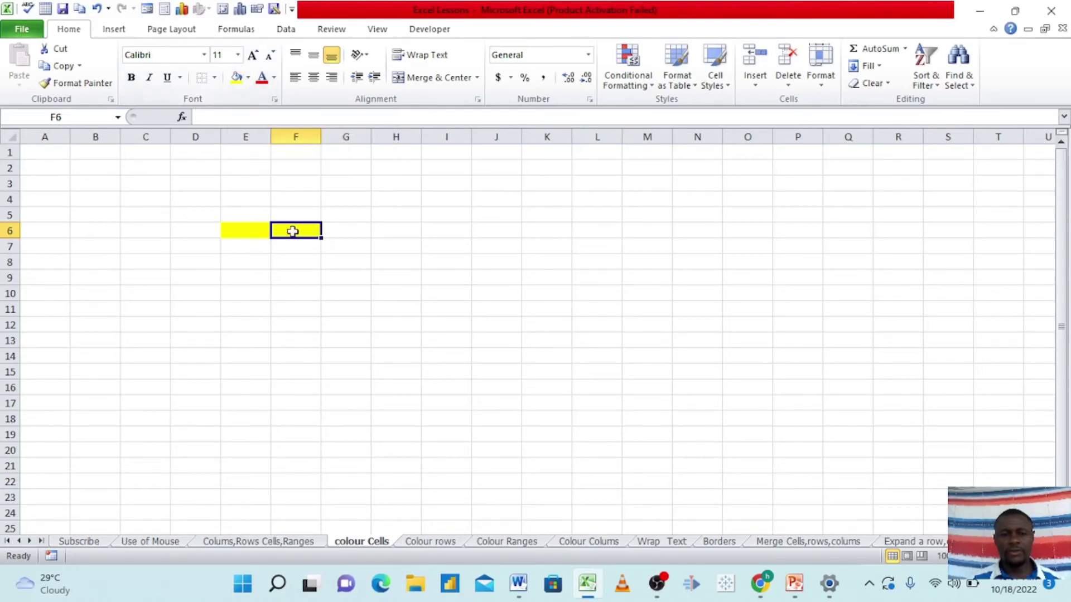
# Fill cell F6 black, then set its fill to No Fill
pyautogui.click(247, 78)
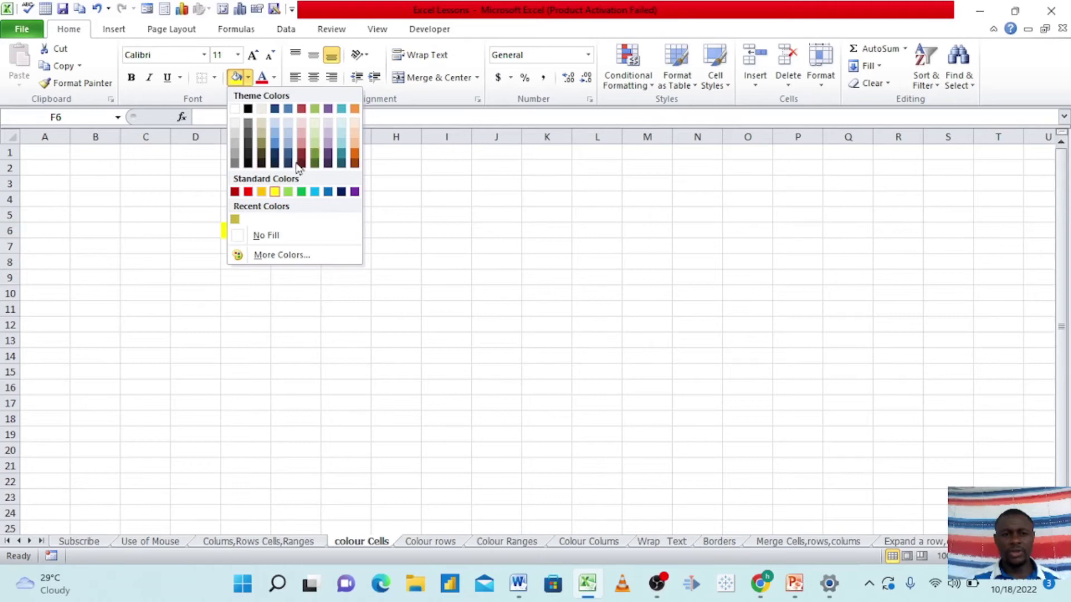
pyautogui.click(248, 110)
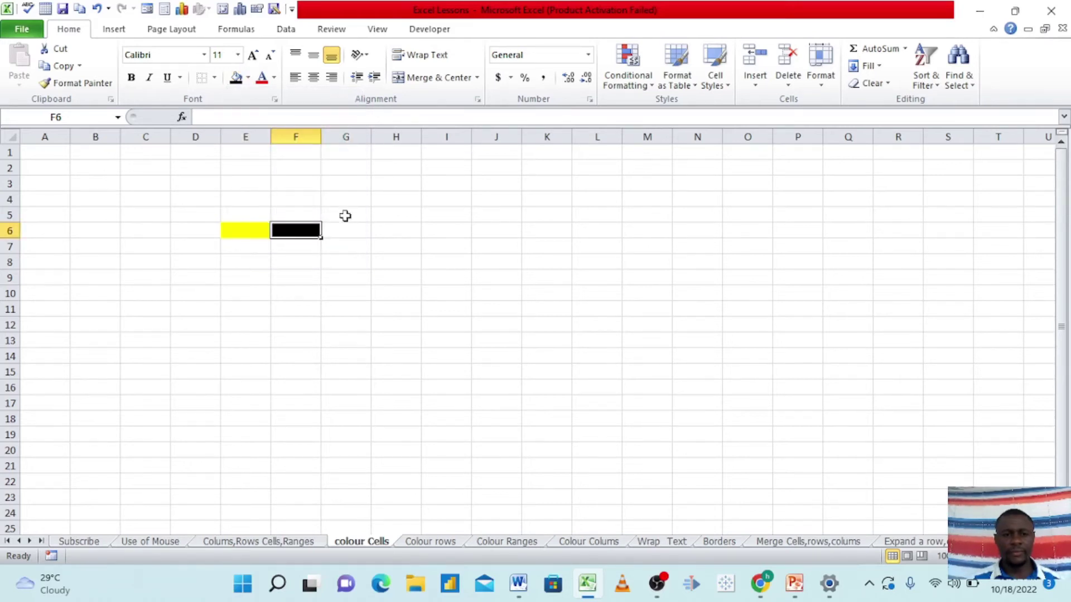
pyautogui.keyDown('shift'); pyautogui.click(352, 223); pyautogui.keyUp('shift')
pyautogui.click(299, 227)
pyautogui.click(249, 78)
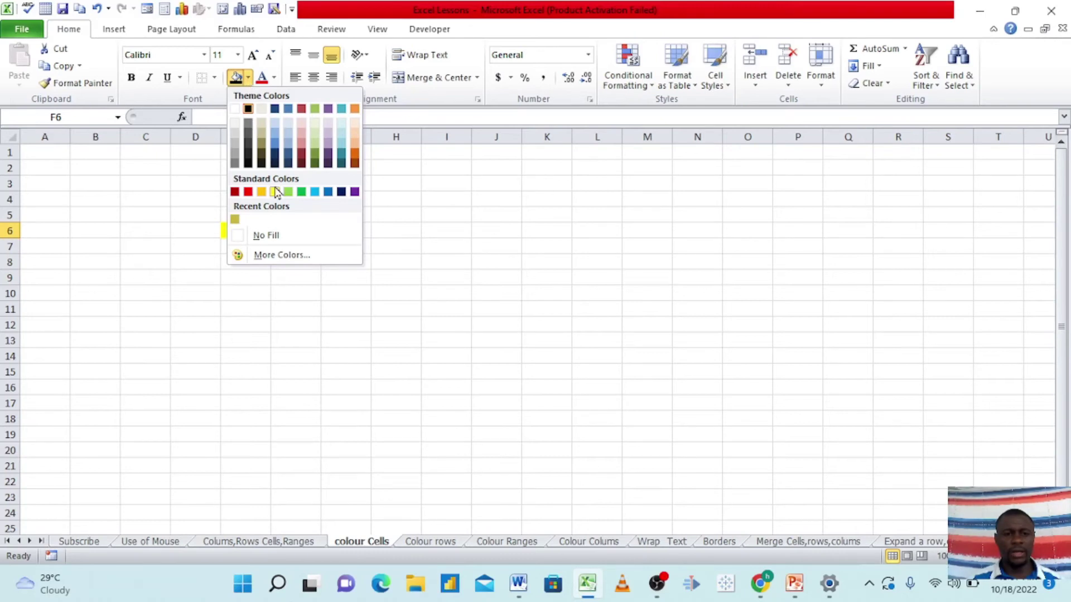
pyautogui.click(264, 235)
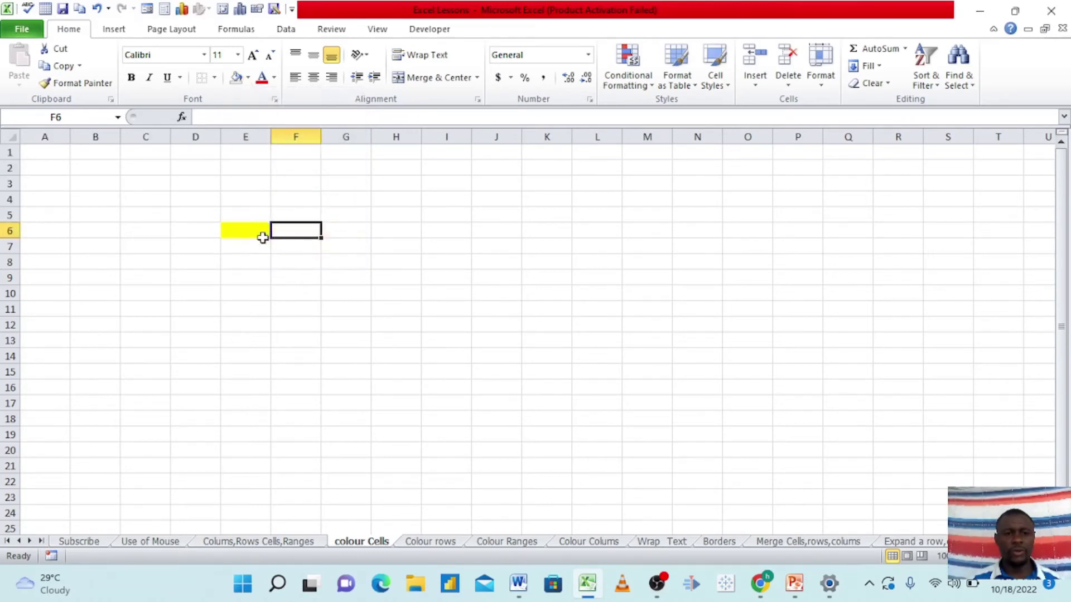
# Undo four times to remove the yellow fills on E6 and F6, then open the Colour rows sheet
pyautogui.click(245, 233)
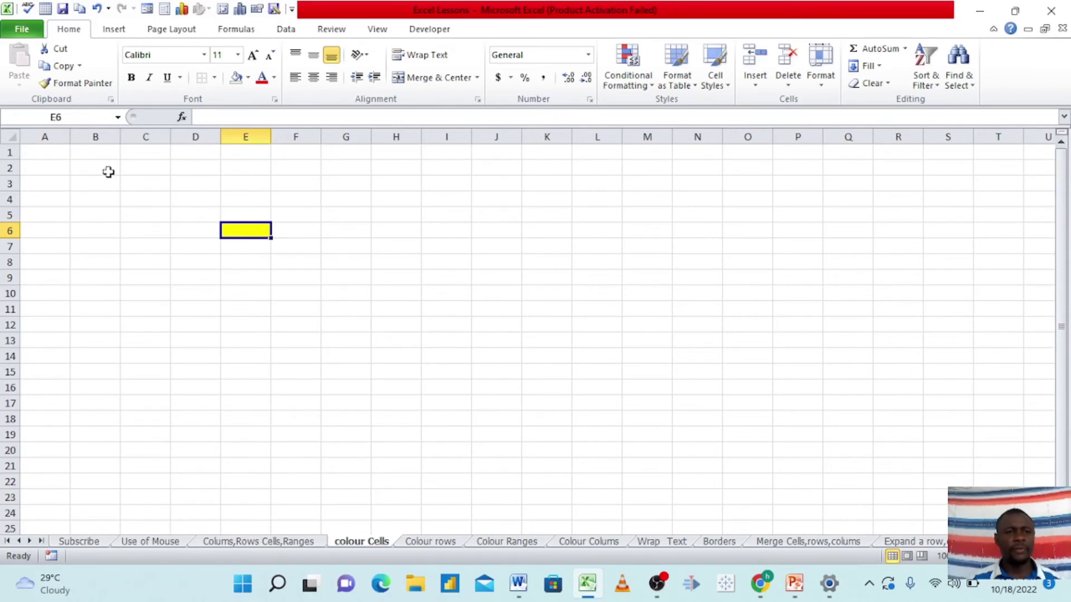
pyautogui.click(96, 9)
pyautogui.click(96, 9)
pyautogui.click(97, 9)
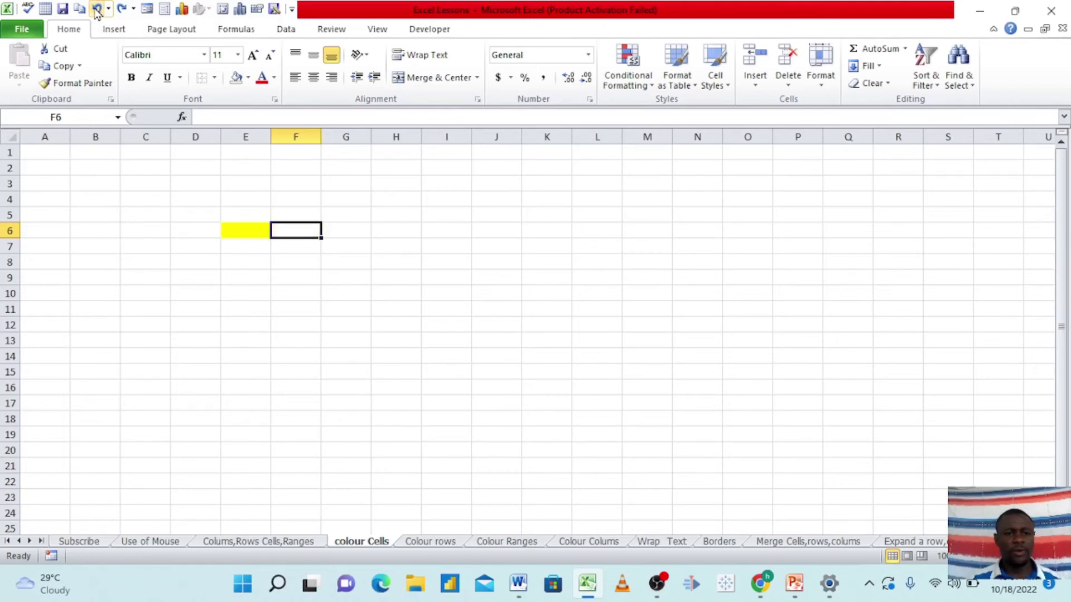
pyautogui.click(96, 9)
pyautogui.click(310, 293)
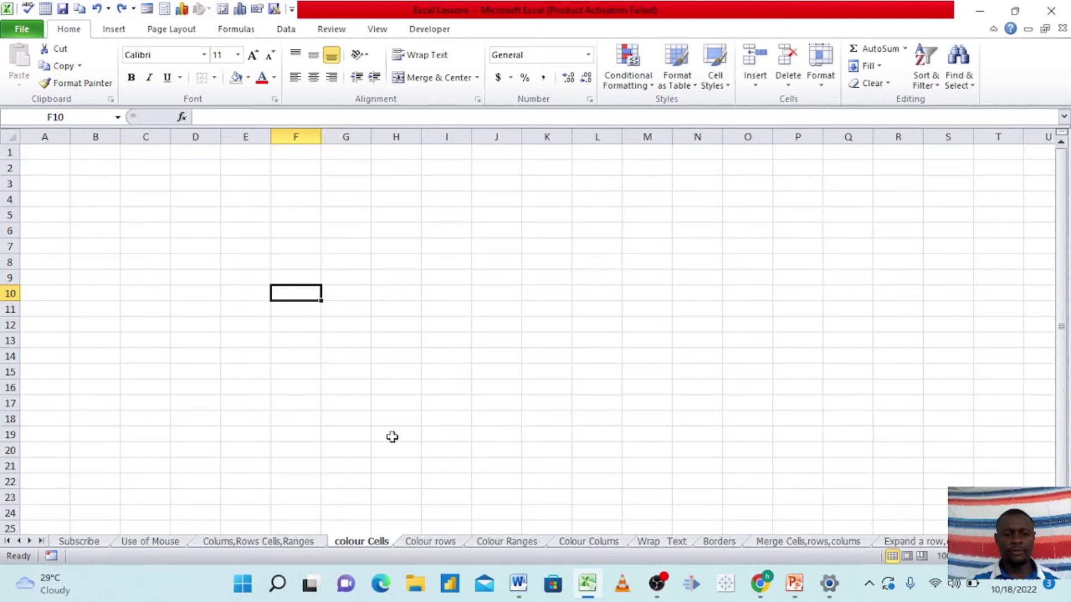
pyautogui.click(428, 544)
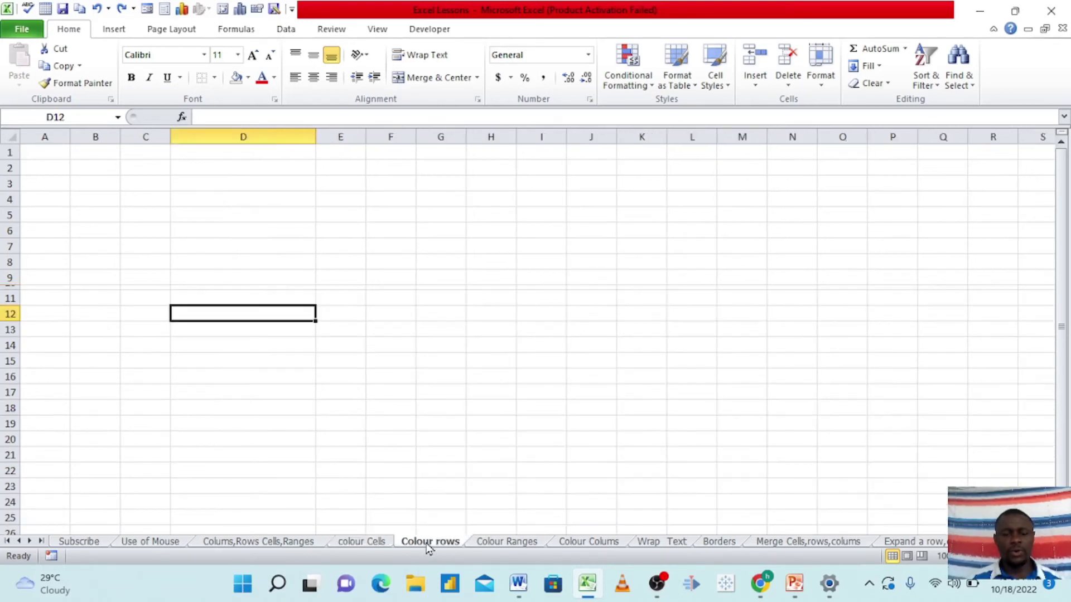
# Select row 7 and fill it black
pyautogui.click(12, 216)
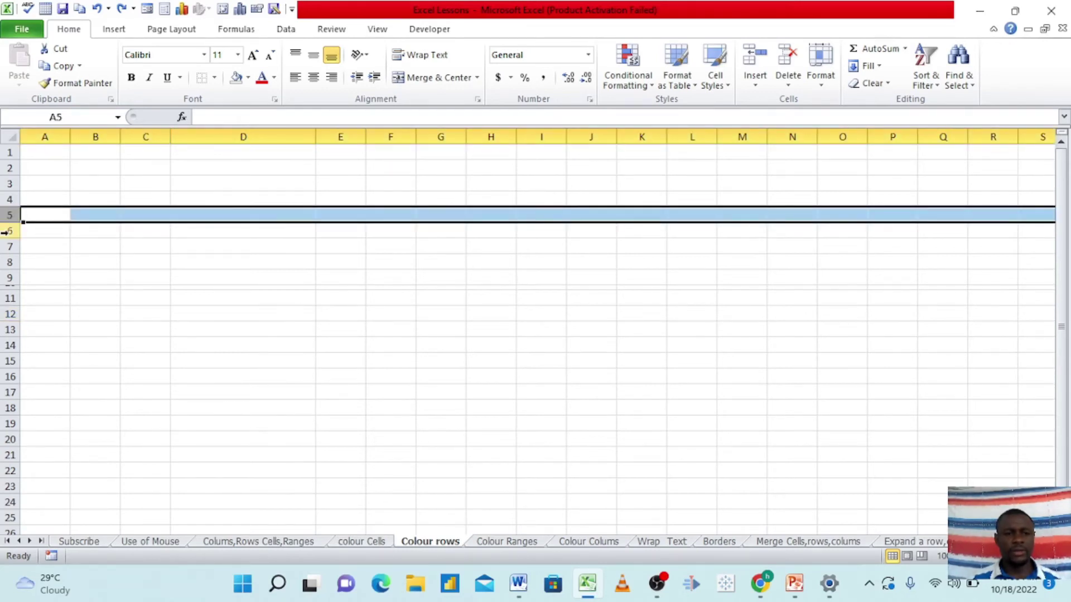
pyautogui.click(8, 231)
pyautogui.click(10, 249)
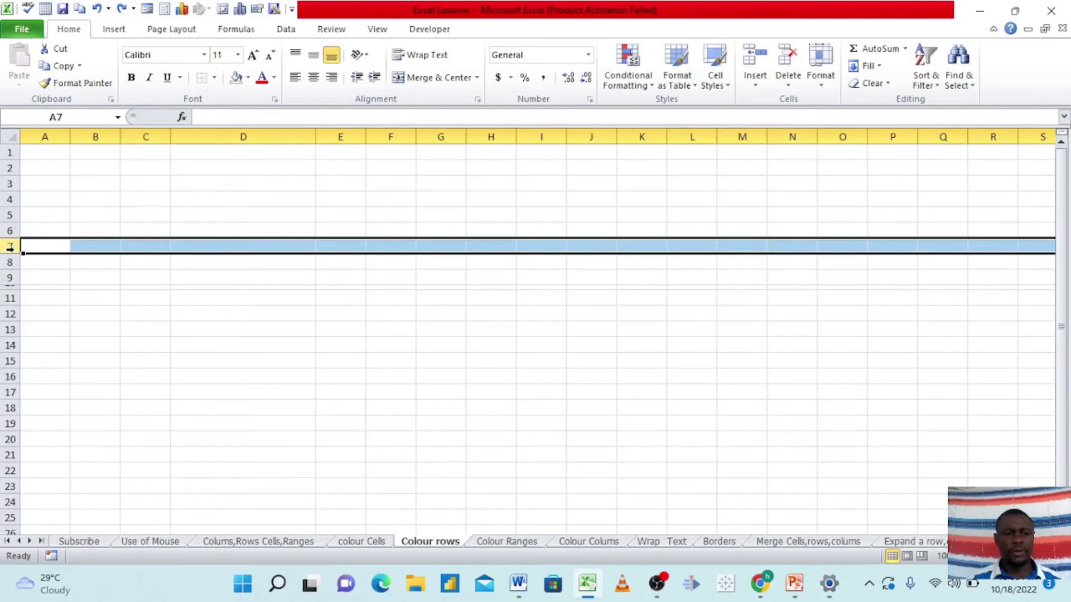
pyautogui.click(9, 263)
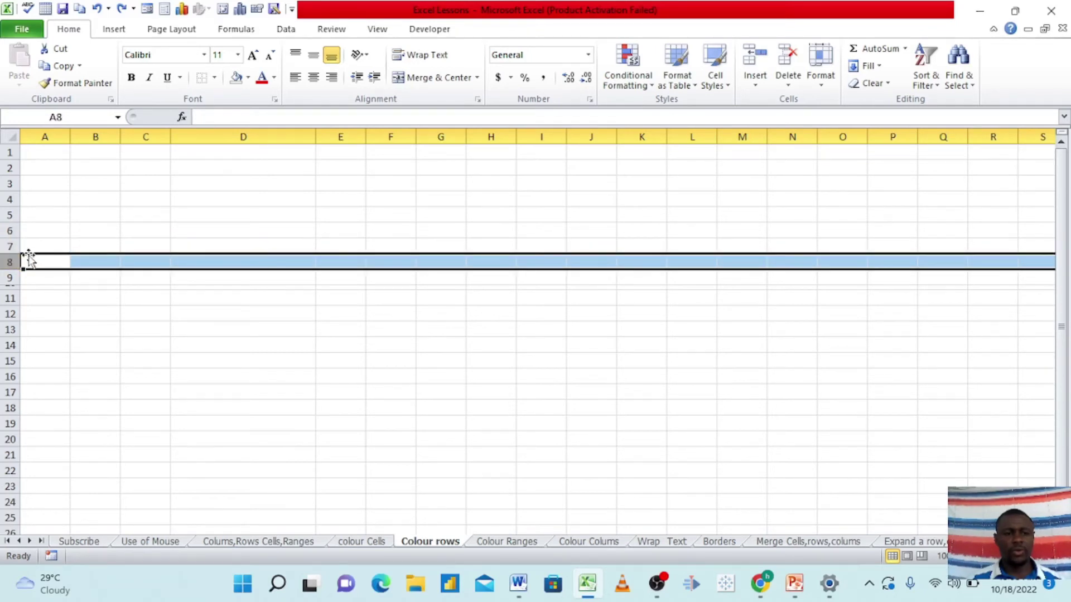
pyautogui.click(10, 246)
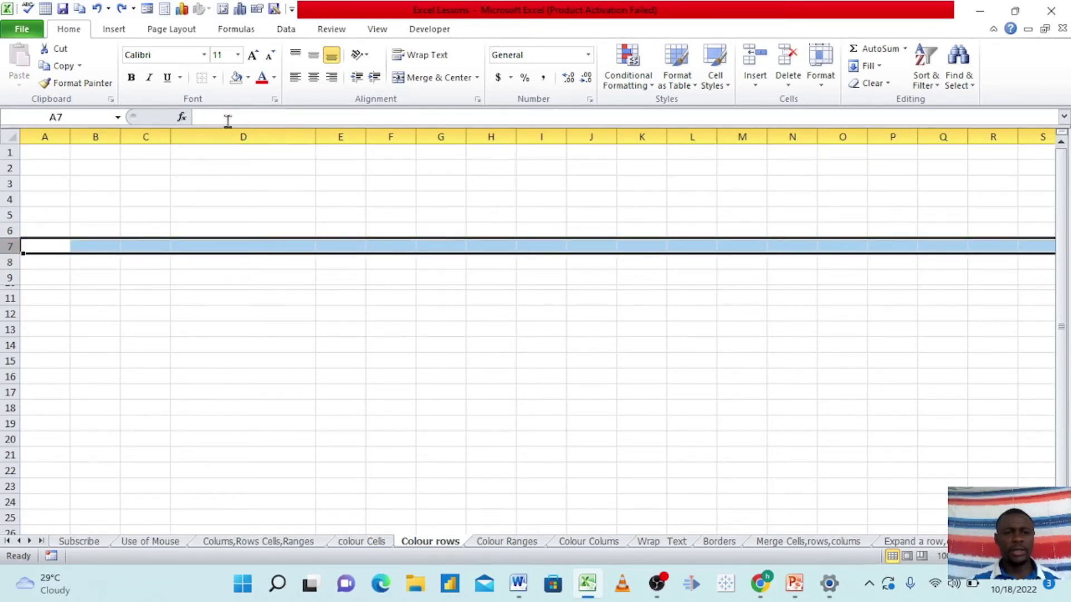
pyautogui.click(248, 79)
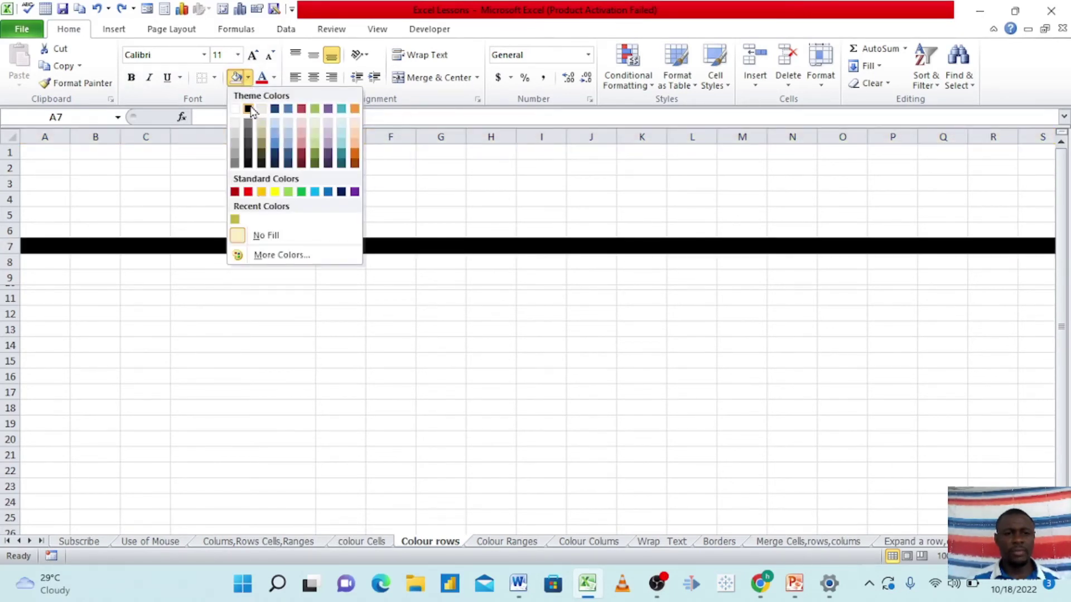
pyautogui.click(249, 109)
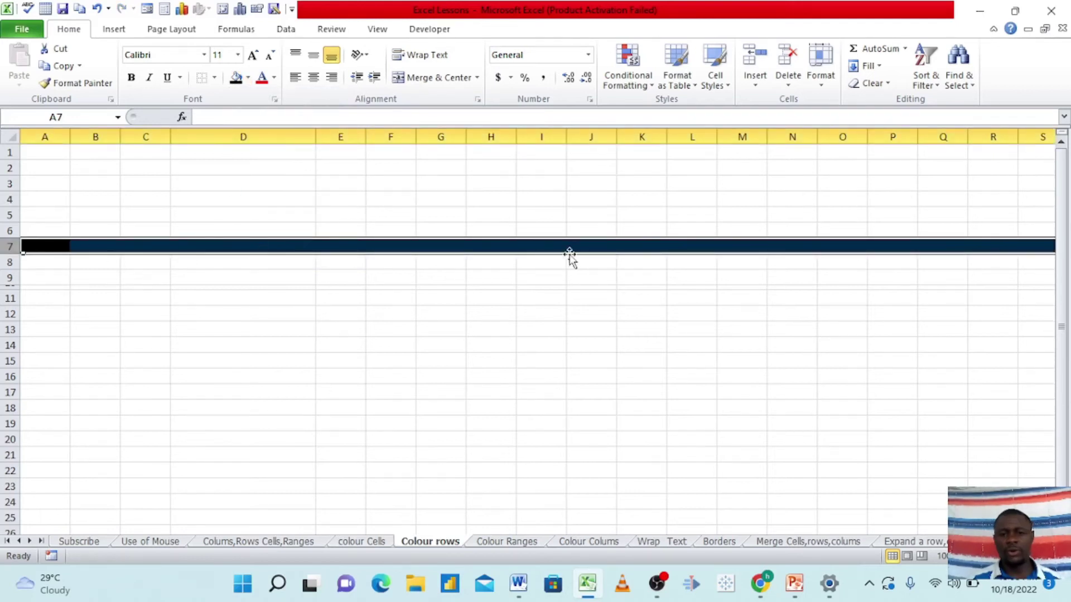
# Fill row 8 black, then change its fill to red
pyautogui.click(11, 262)
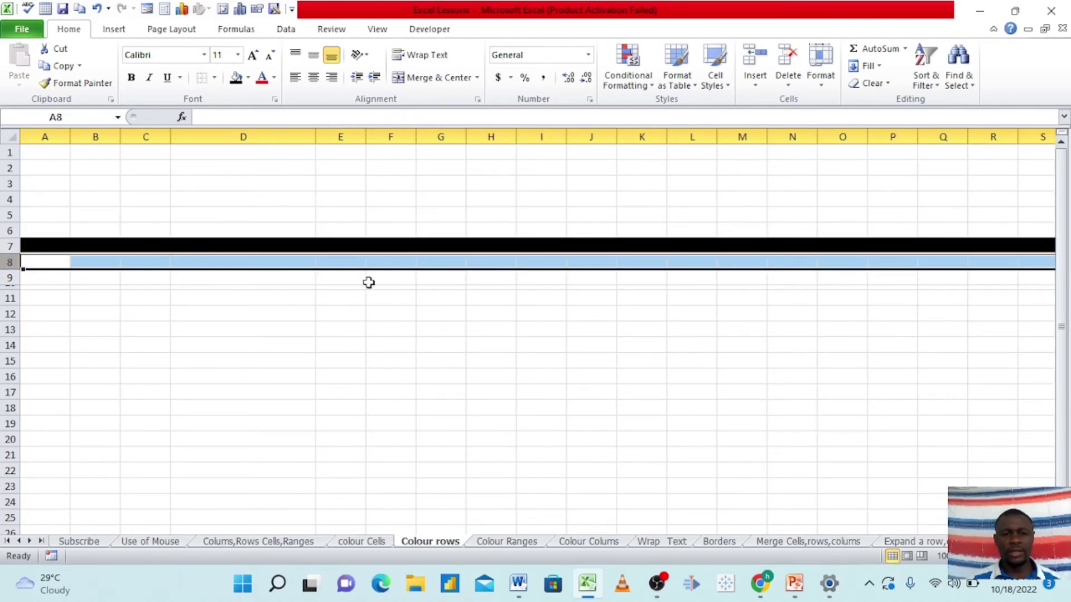
pyautogui.click(238, 85)
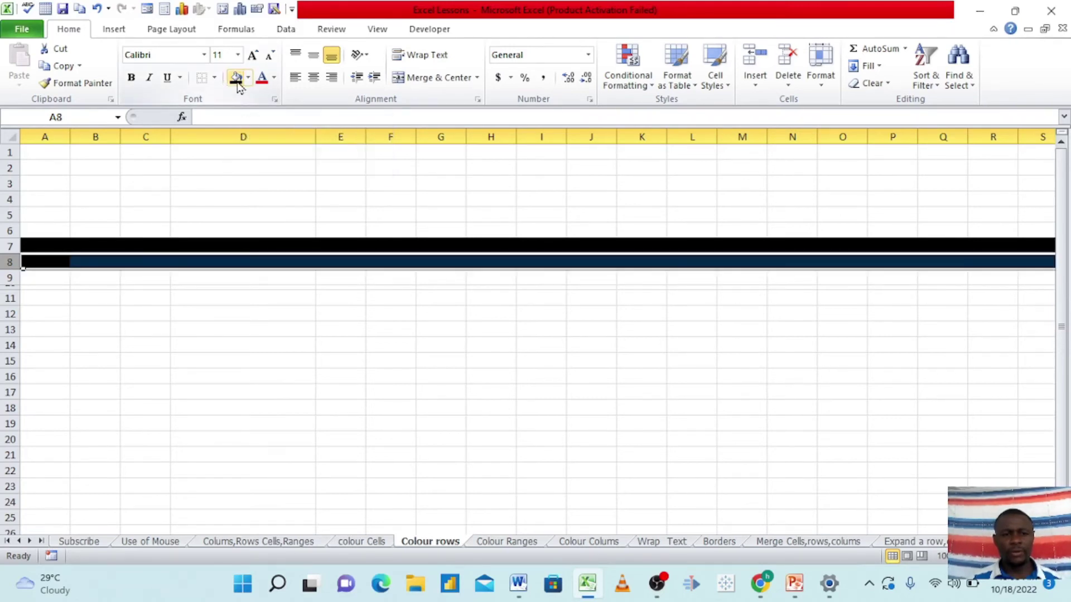
pyautogui.click(348, 300)
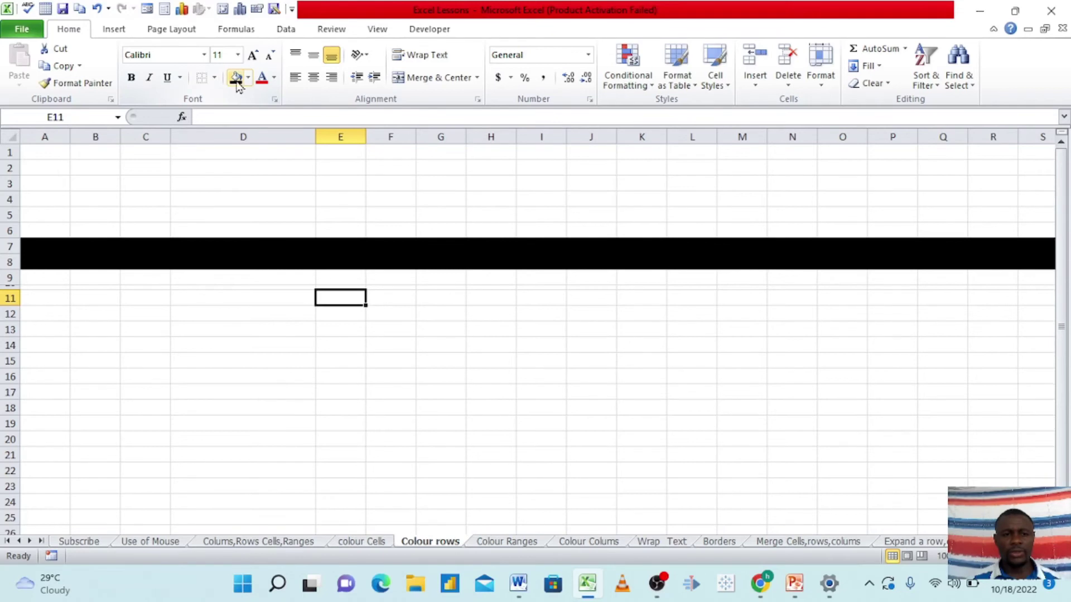
pyautogui.click(9, 262)
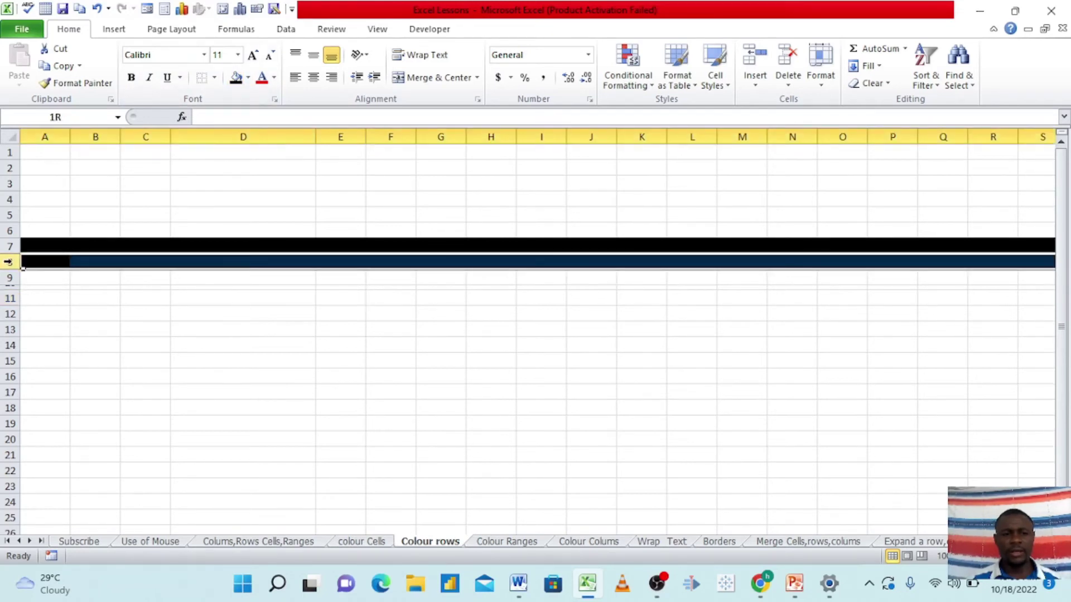
pyautogui.click(248, 78)
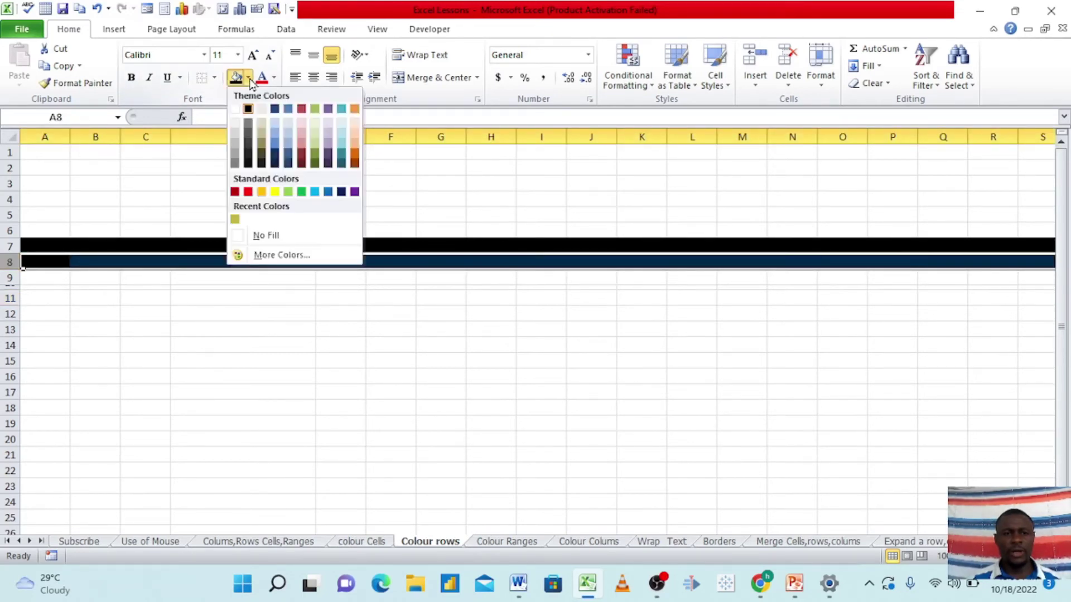
pyautogui.click(248, 192)
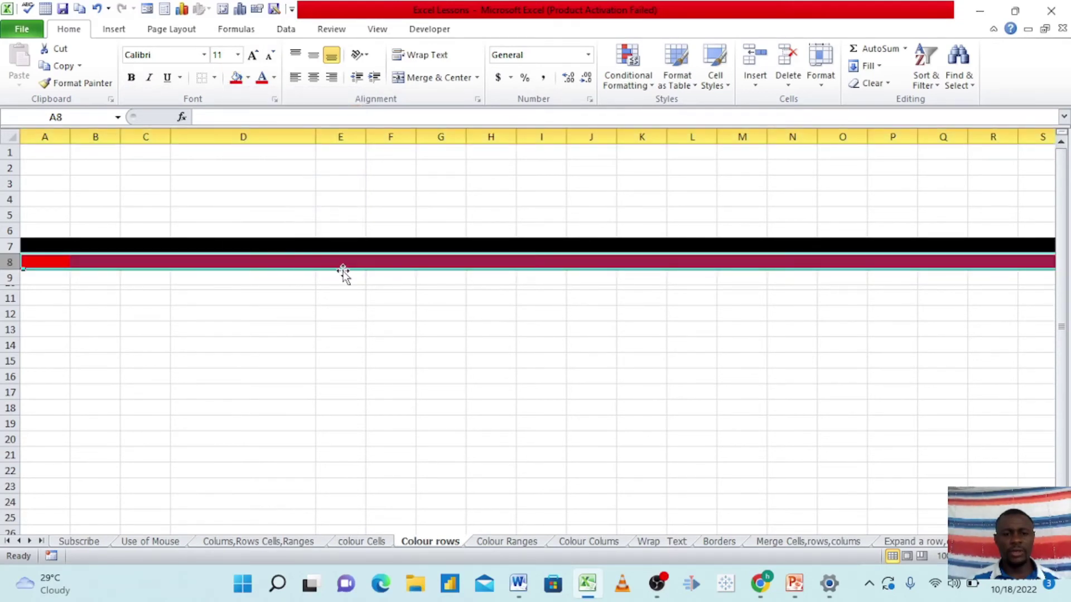
pyautogui.click(365, 295)
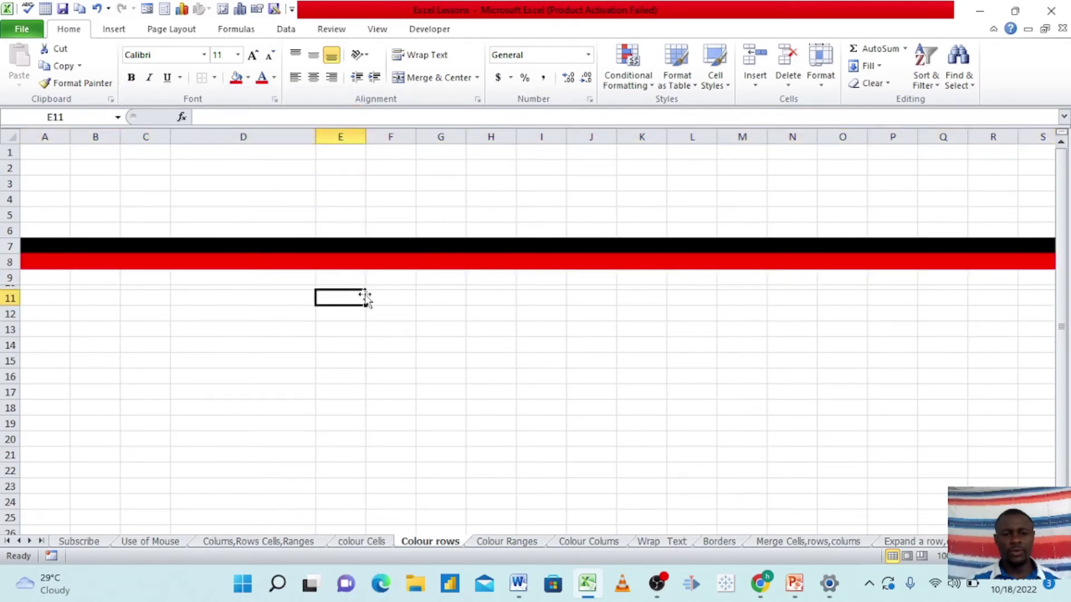
pyautogui.click(157, 299)
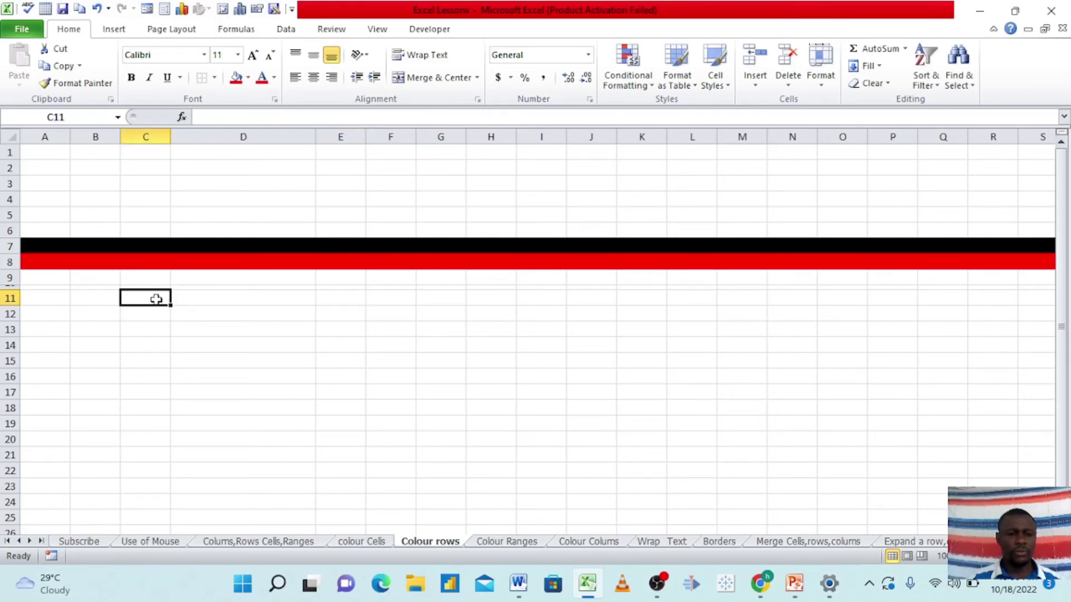
# Select C11:L11 and fill it red, then change the fill to a blue theme colour
pyautogui.moveTo(156, 300); pyautogui.dragTo(680, 303)
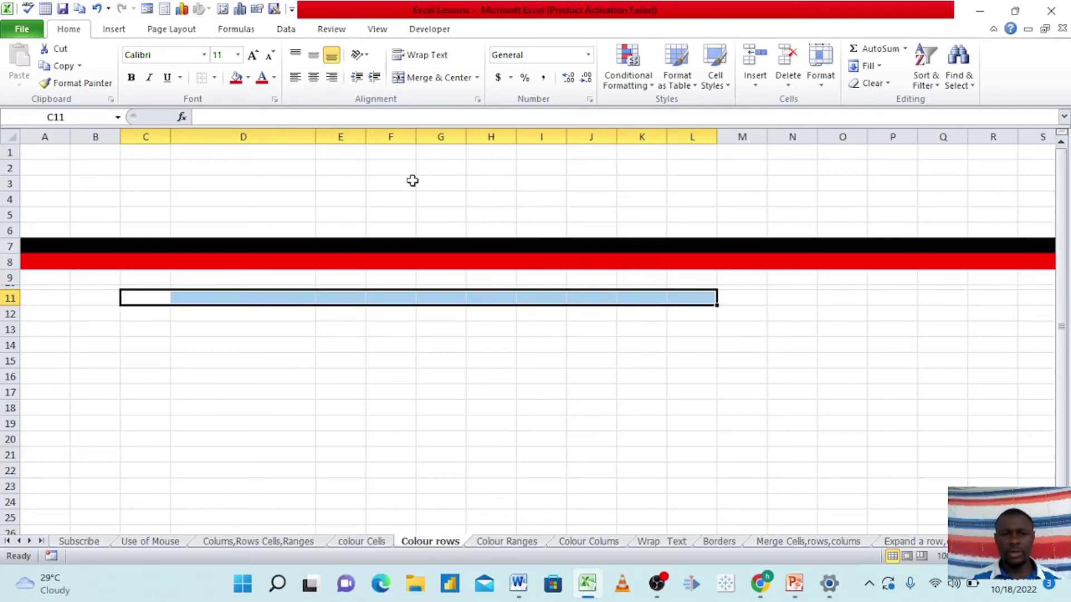
pyautogui.click(237, 79)
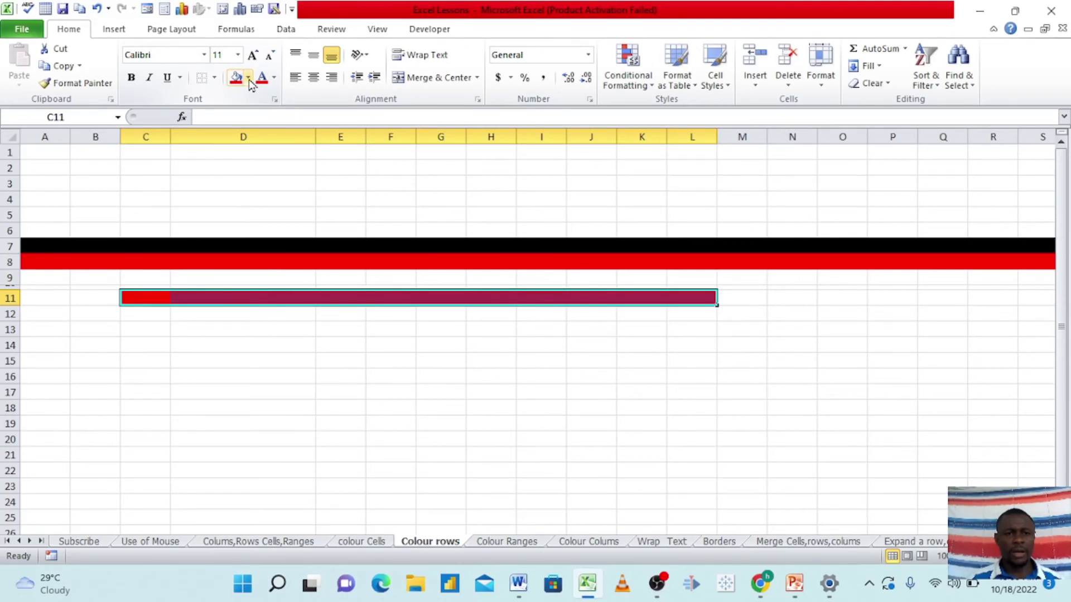
pyautogui.click(249, 79)
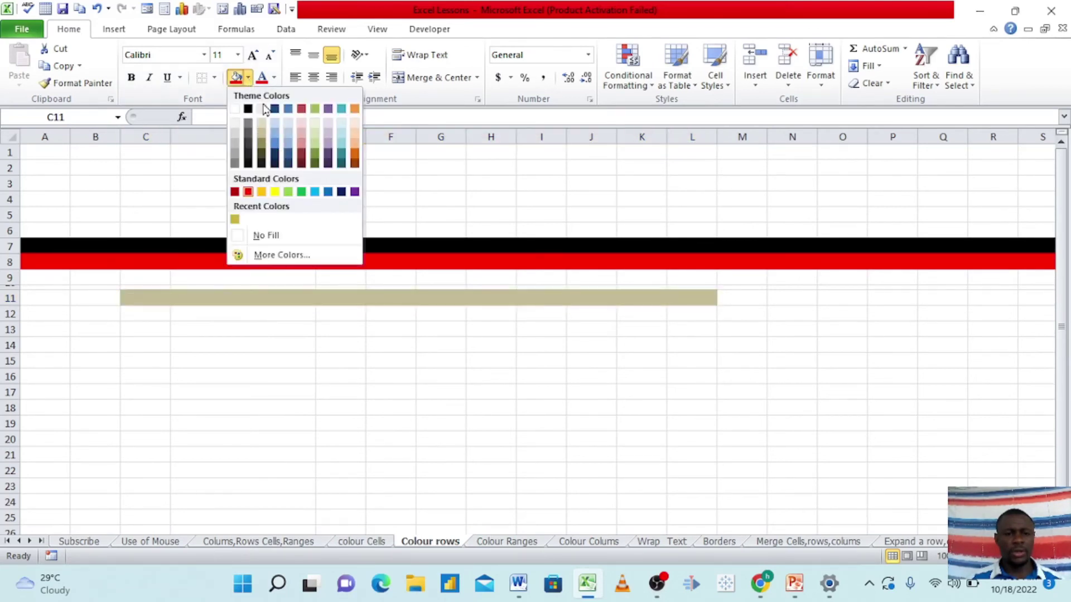
pyautogui.click(276, 146)
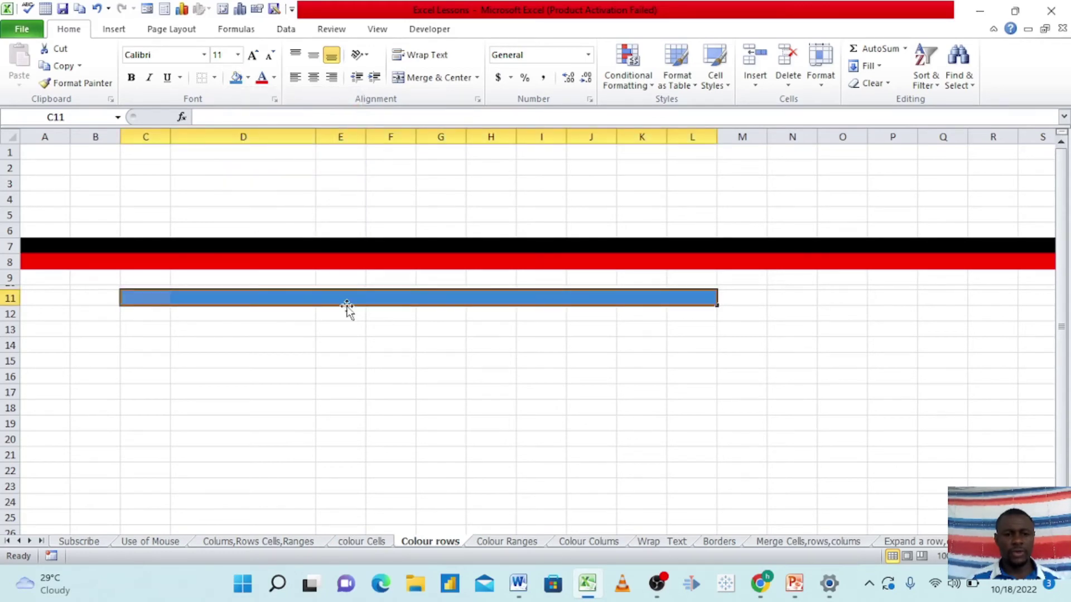
pyautogui.click(363, 314)
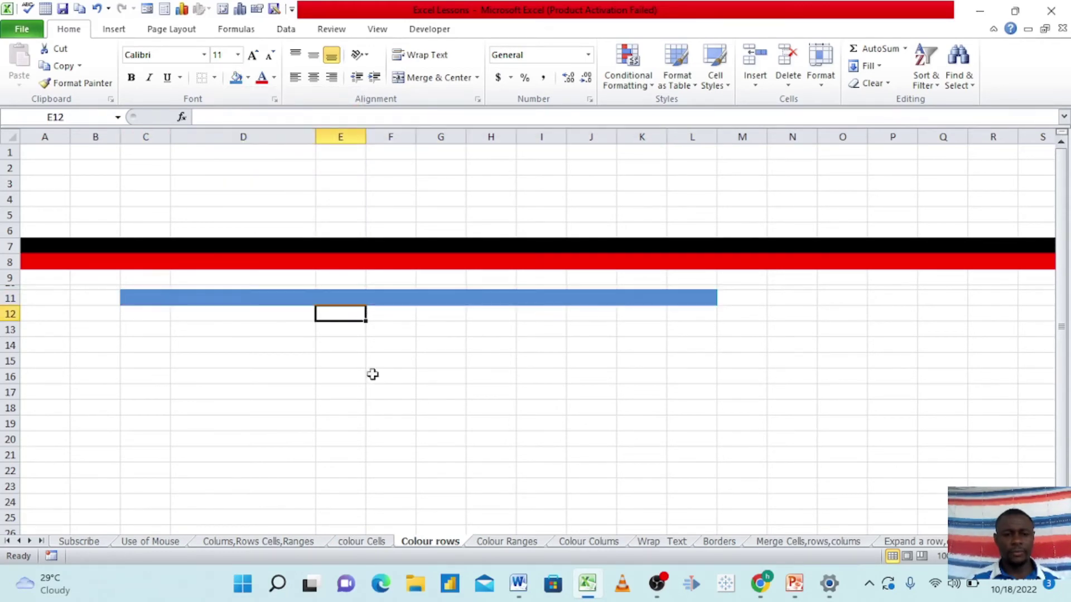
# Switch to the Colour Ranges sheet, narrow column D and select F4
pyautogui.click(508, 542)
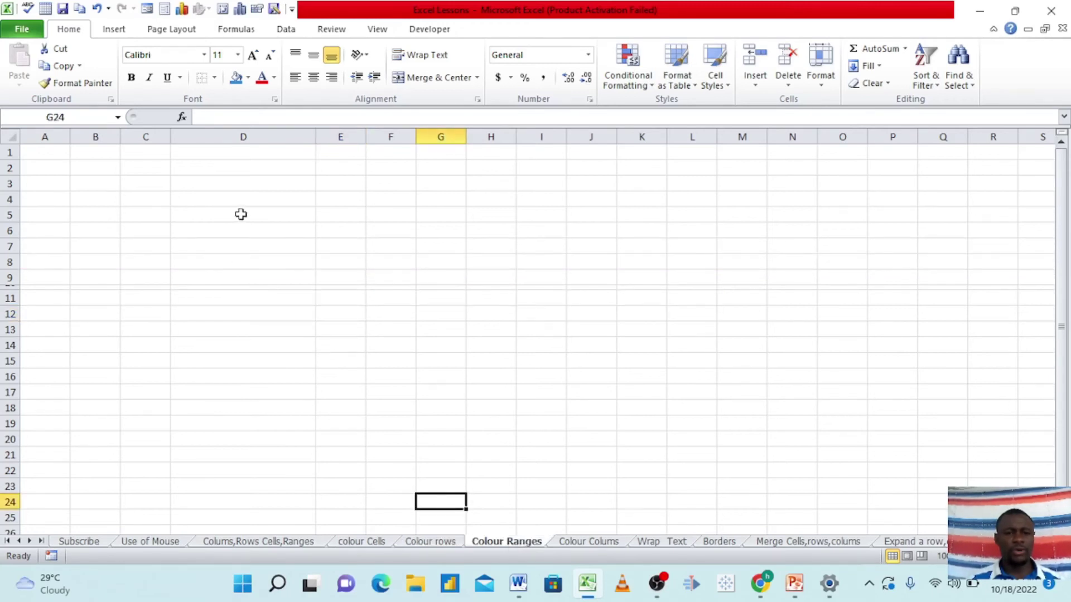
pyautogui.moveTo(316, 135); pyautogui.dragTo(244, 137)
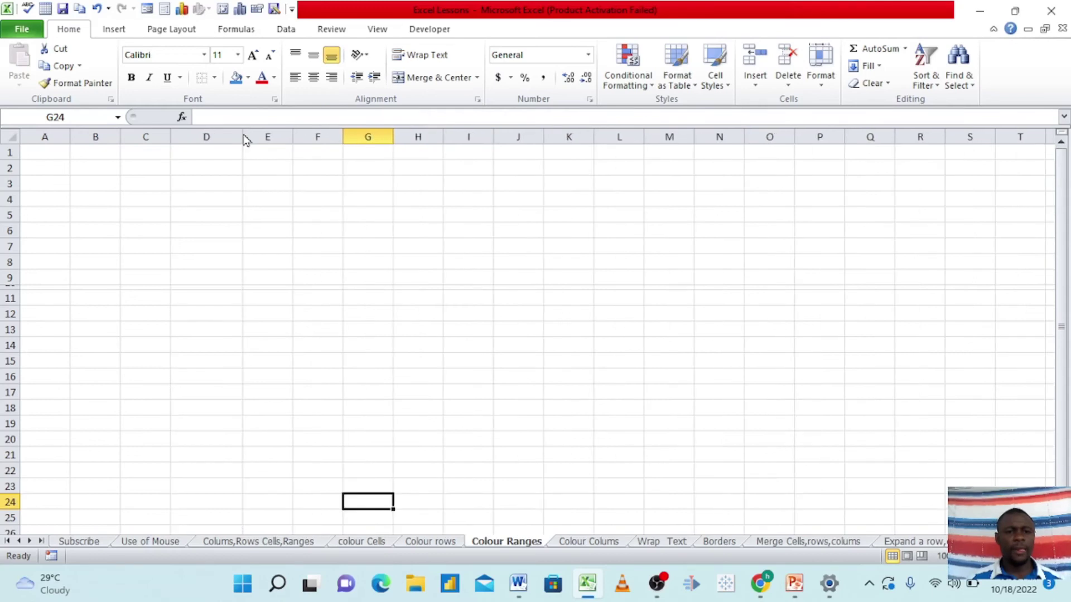
pyautogui.click(312, 200)
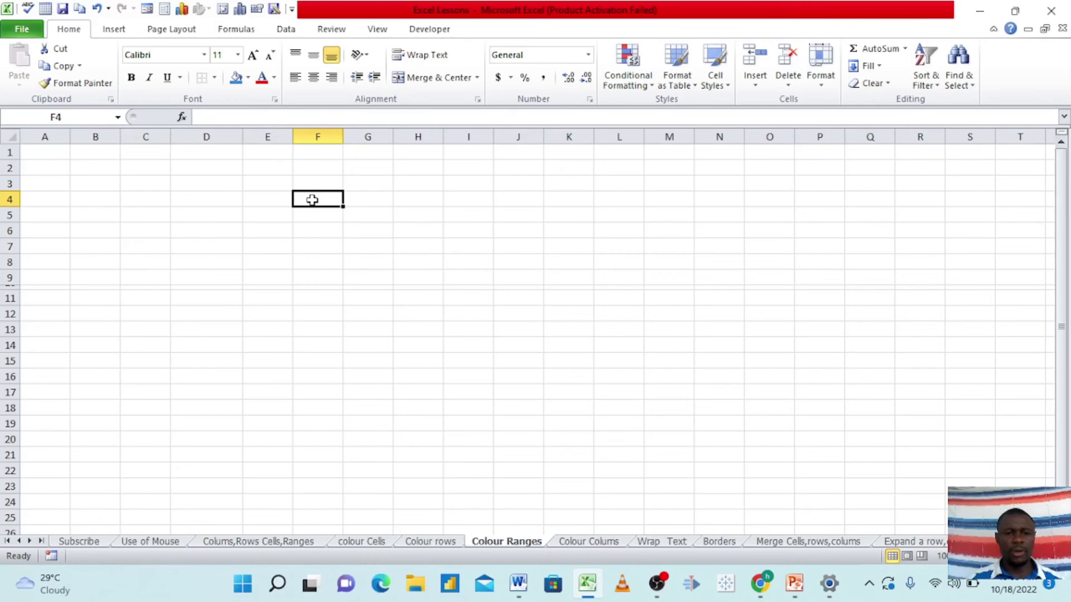
# Select F4:I11 and try blue and green fills before settling on Yellow
pyautogui.moveTo(312, 200); pyautogui.dragTo(461, 292)
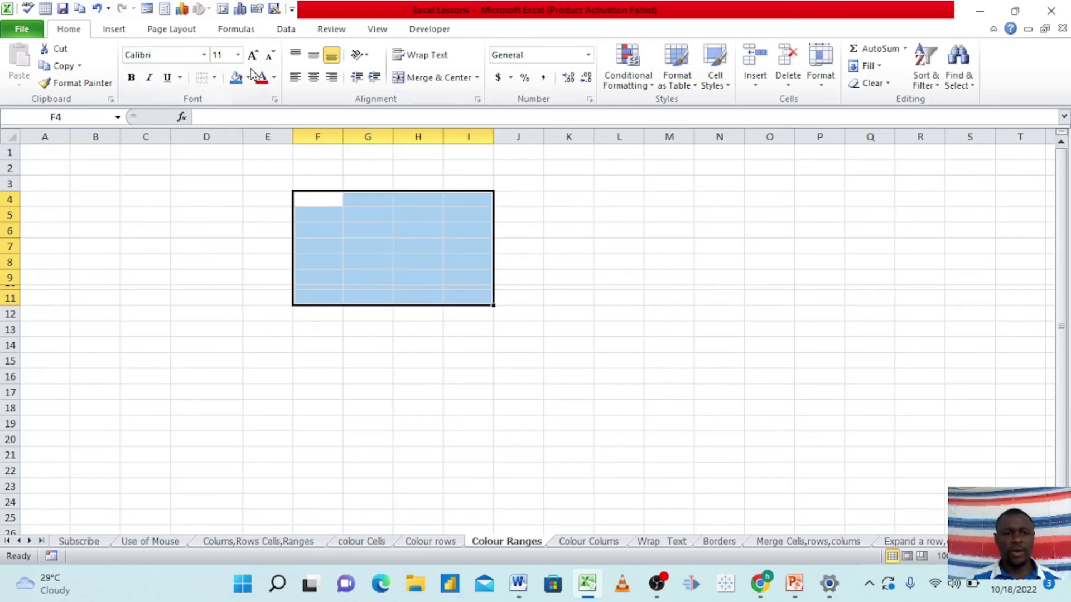
pyautogui.click(236, 77)
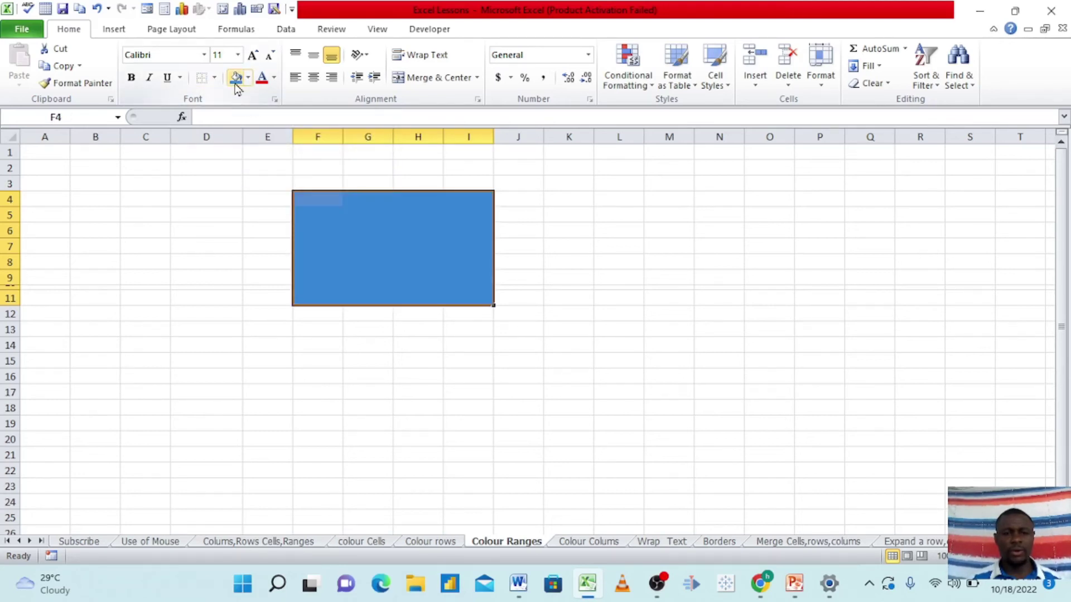
pyautogui.click(249, 79)
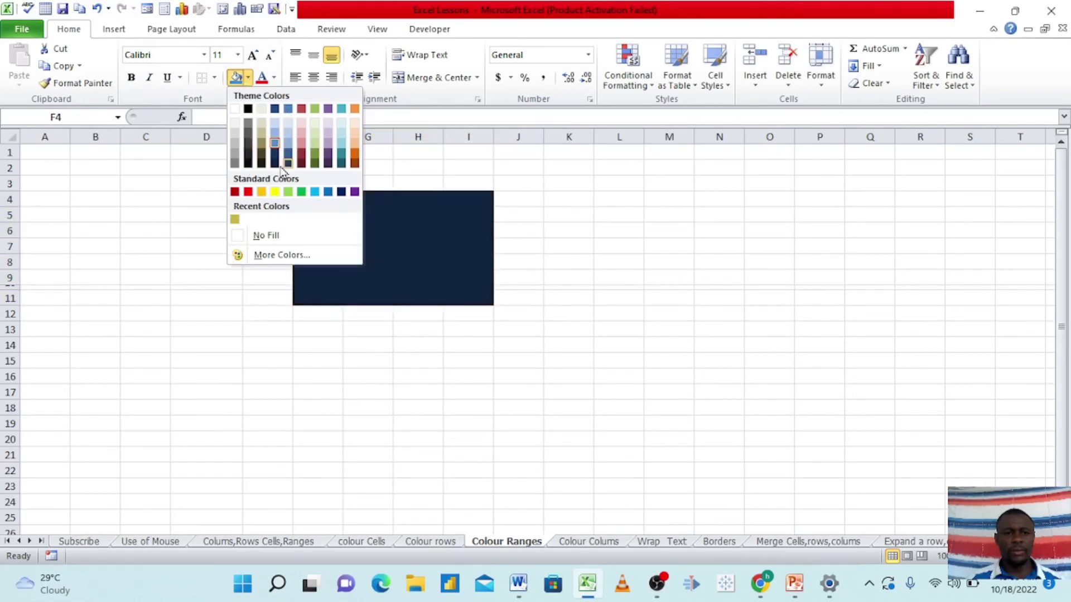
pyautogui.click(302, 195)
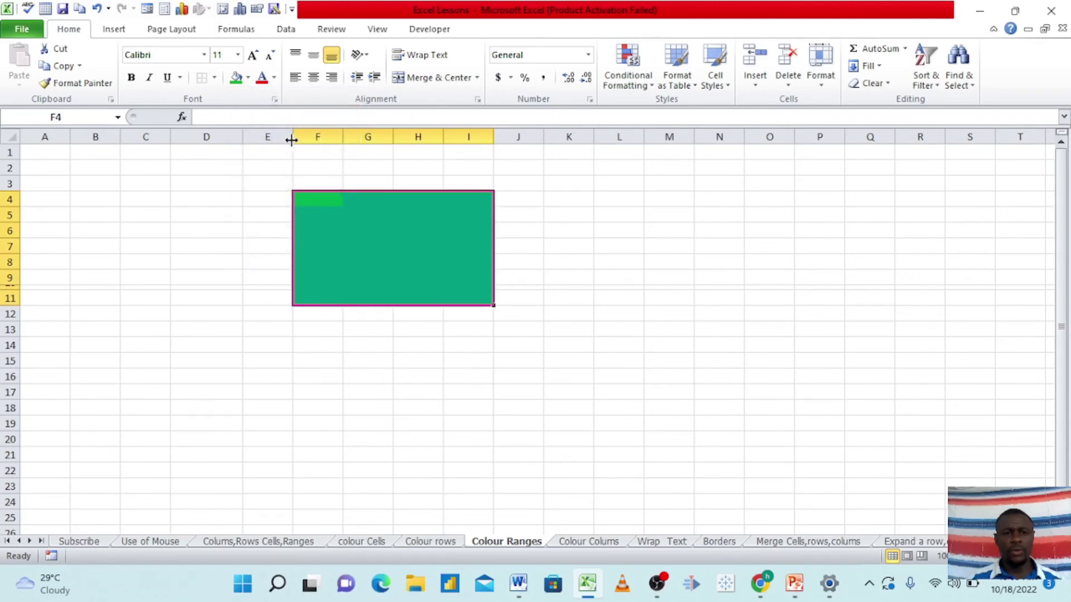
pyautogui.click(248, 77)
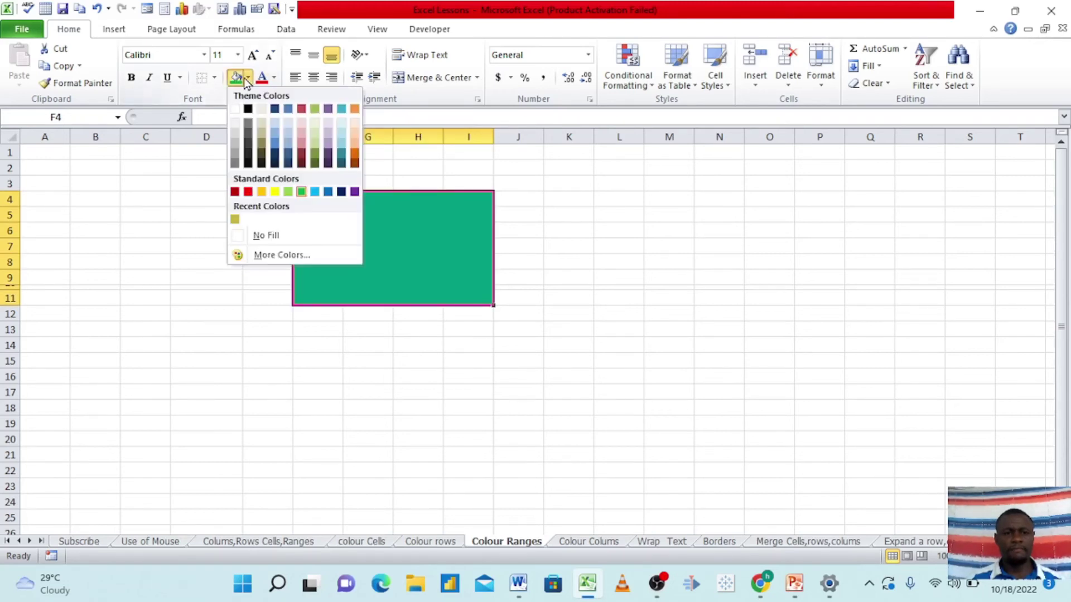
pyautogui.click(288, 191)
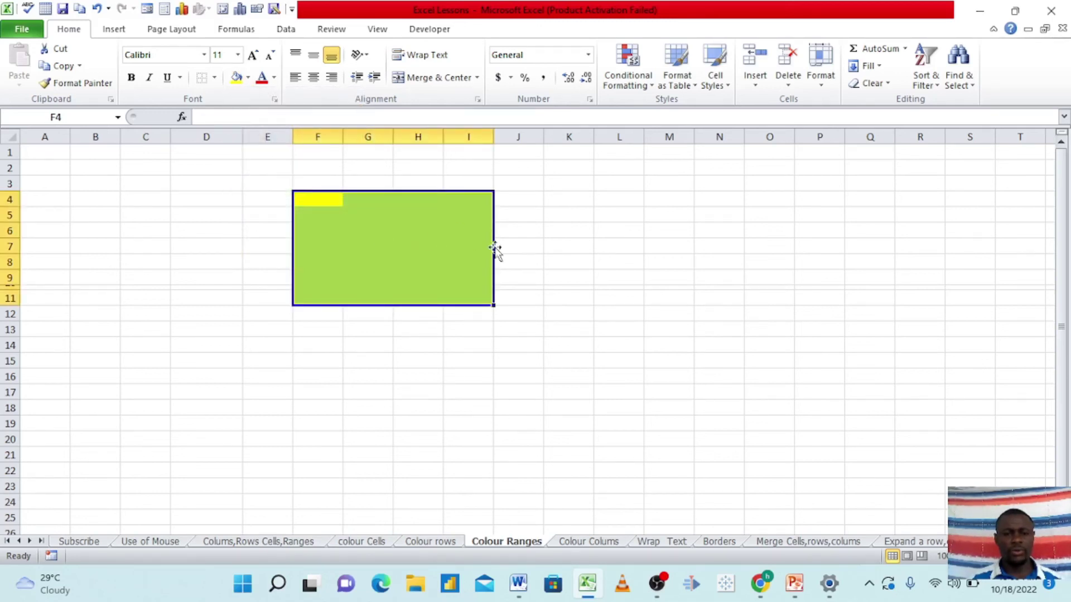
# Reselect F4:I11, set its fill to No Fill, and deselect at K9
pyautogui.moveTo(530, 246); pyautogui.dragTo(391, 238)
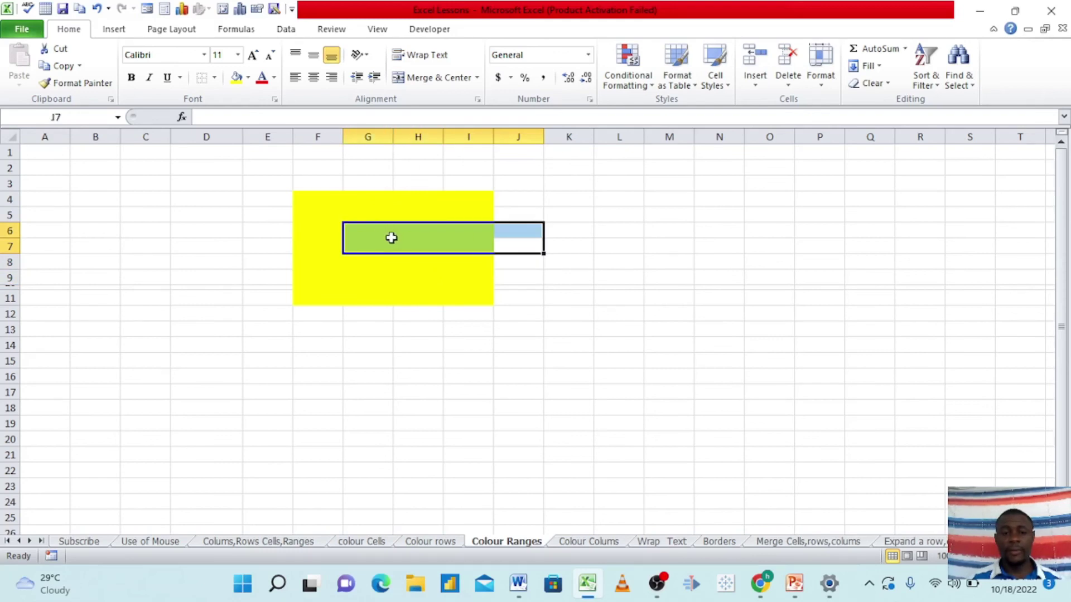
pyautogui.click(344, 212)
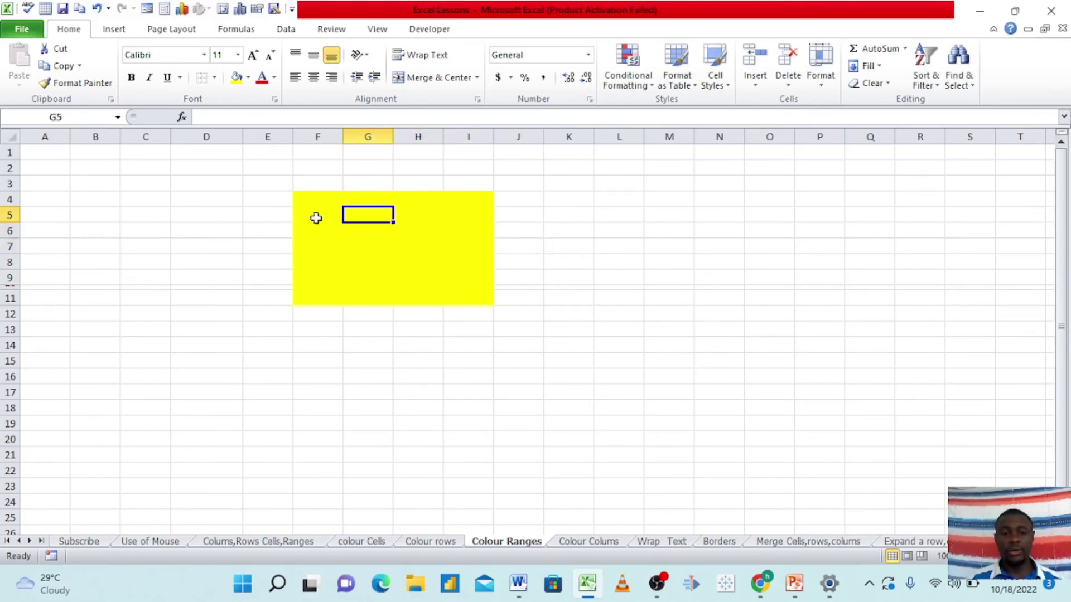
pyautogui.click(304, 199)
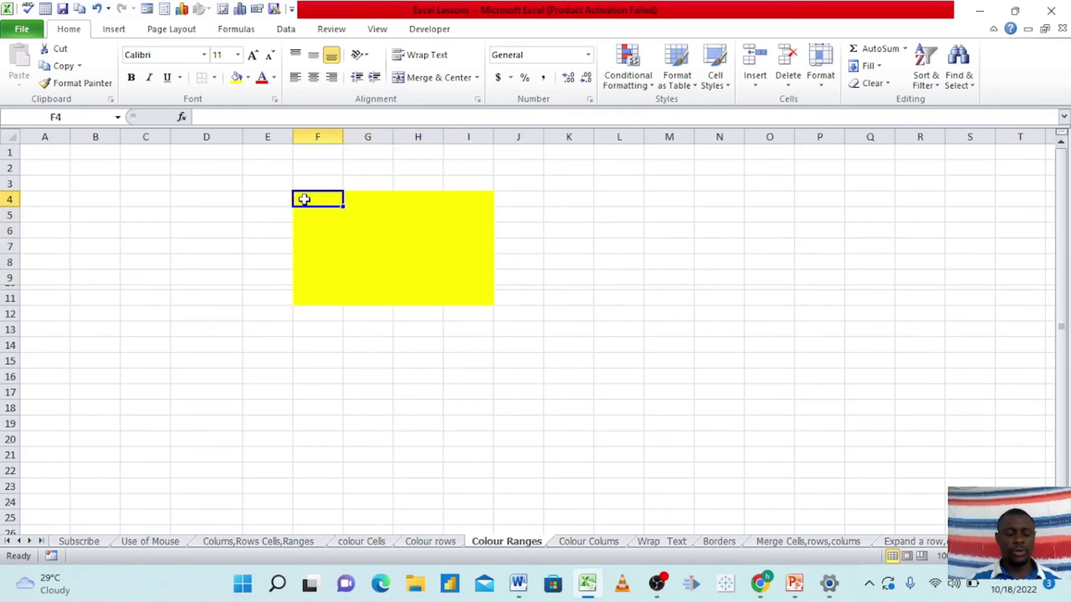
pyautogui.moveTo(304, 199); pyautogui.dragTo(470, 292)
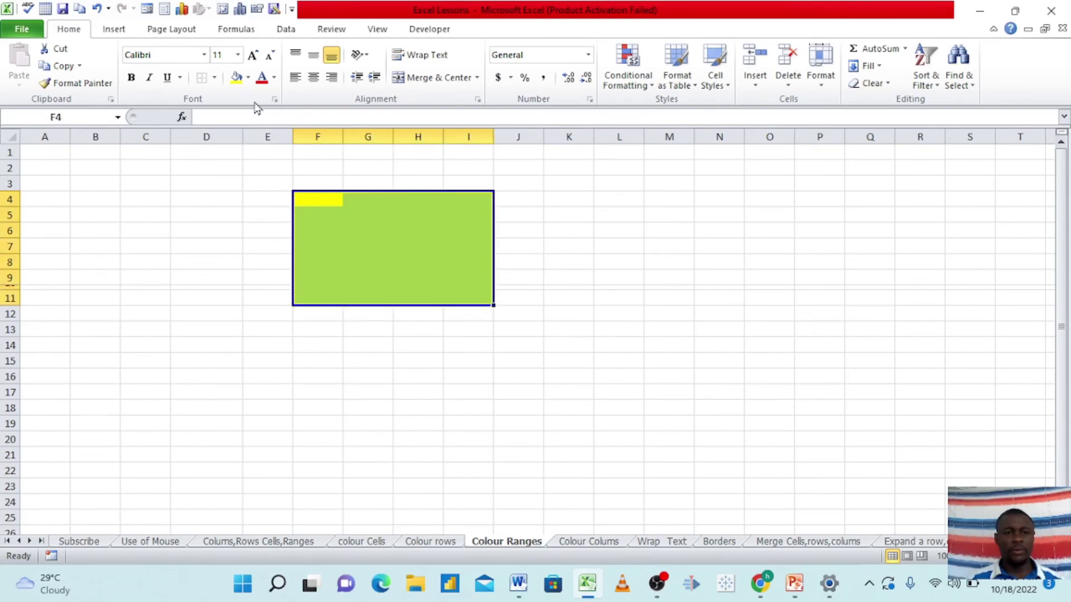
pyautogui.click(247, 78)
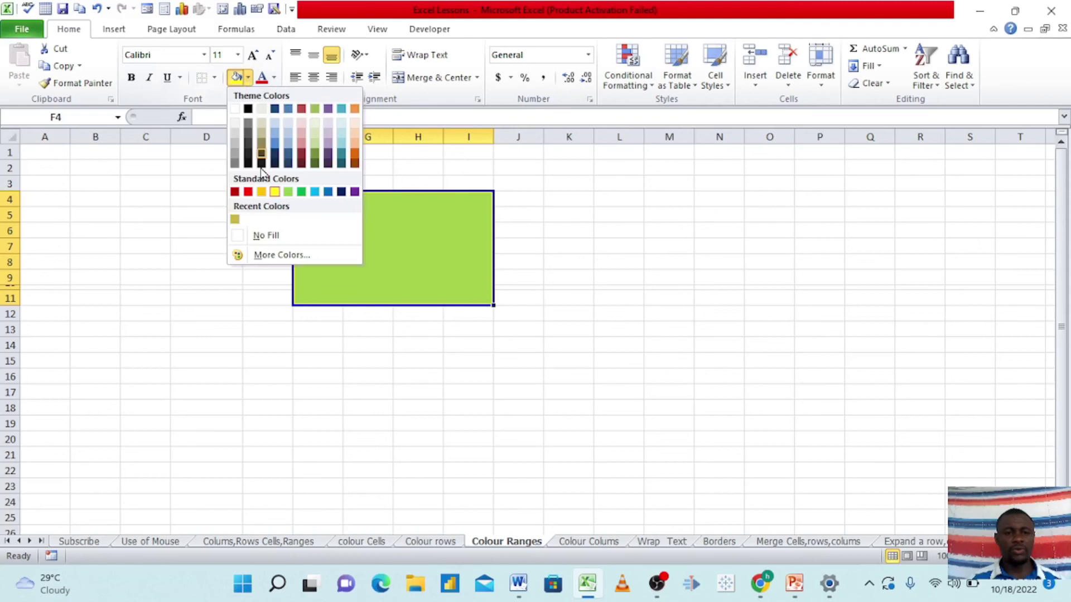
pyautogui.click(244, 235)
pyautogui.click(550, 275)
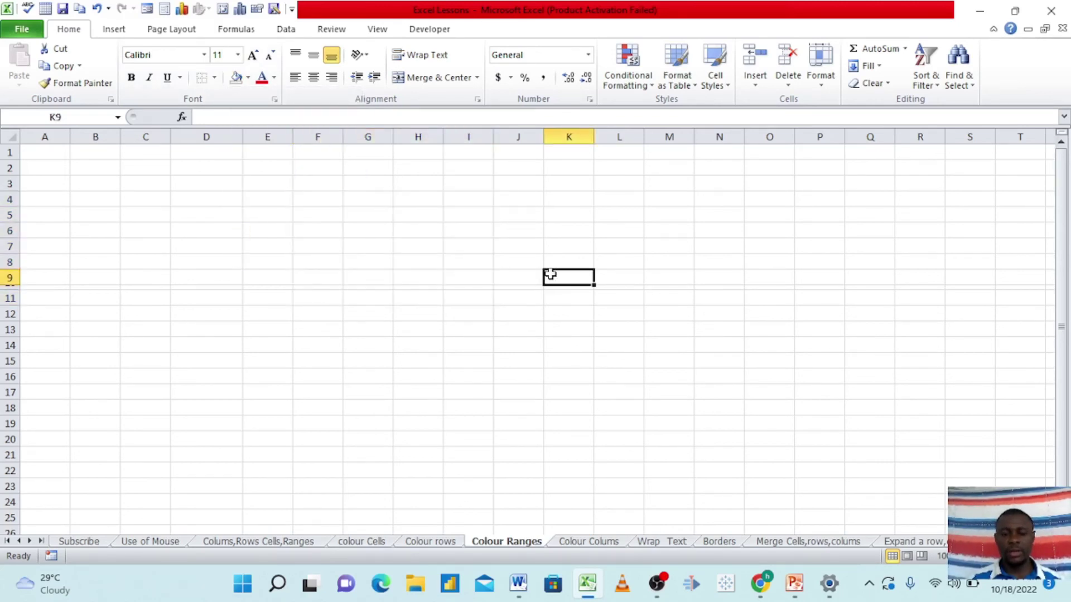
# On the Colour Colums sheet, fill the whole of column G with blue
pyautogui.click(590, 545)
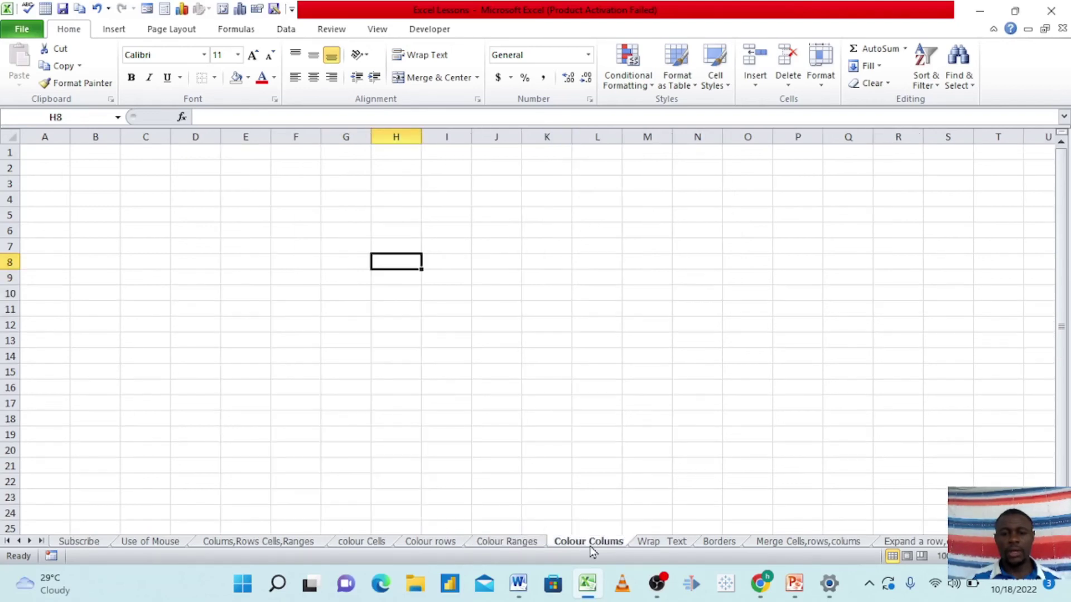
pyautogui.click(347, 137)
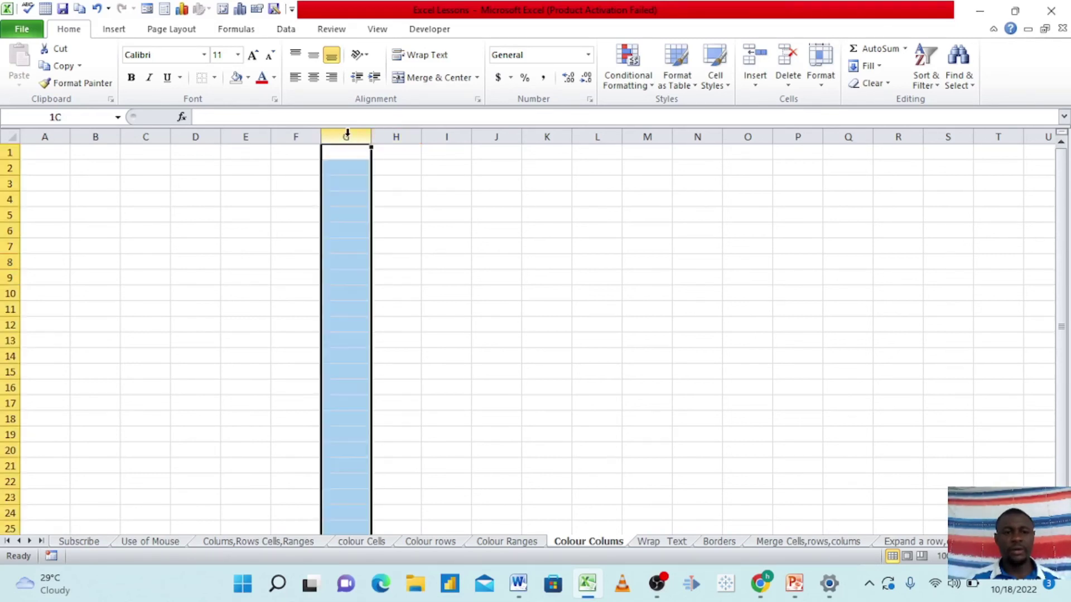
pyautogui.click(248, 78)
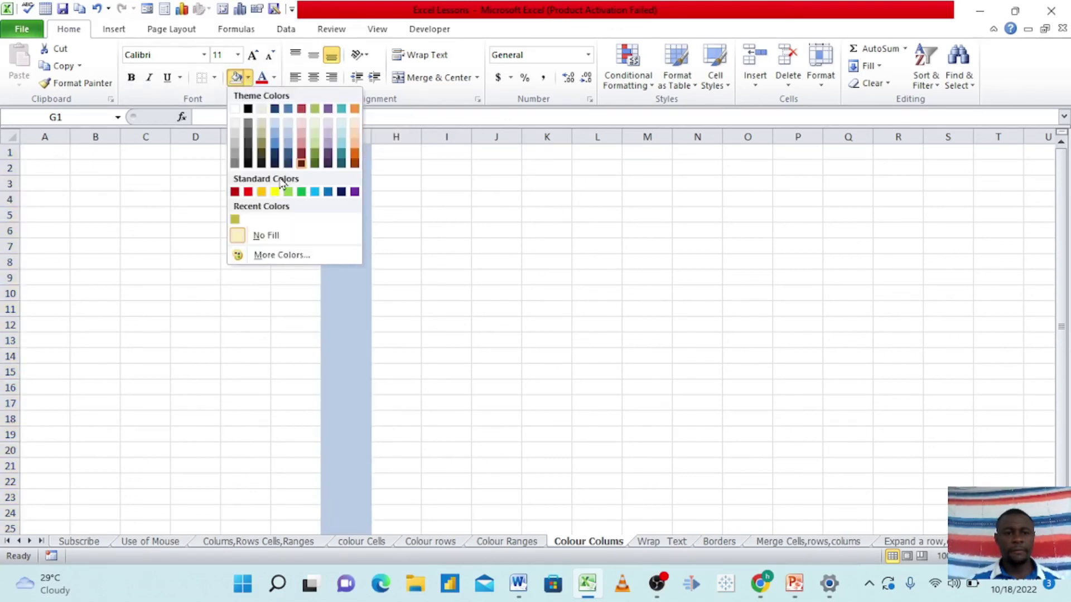
pyautogui.click(277, 146)
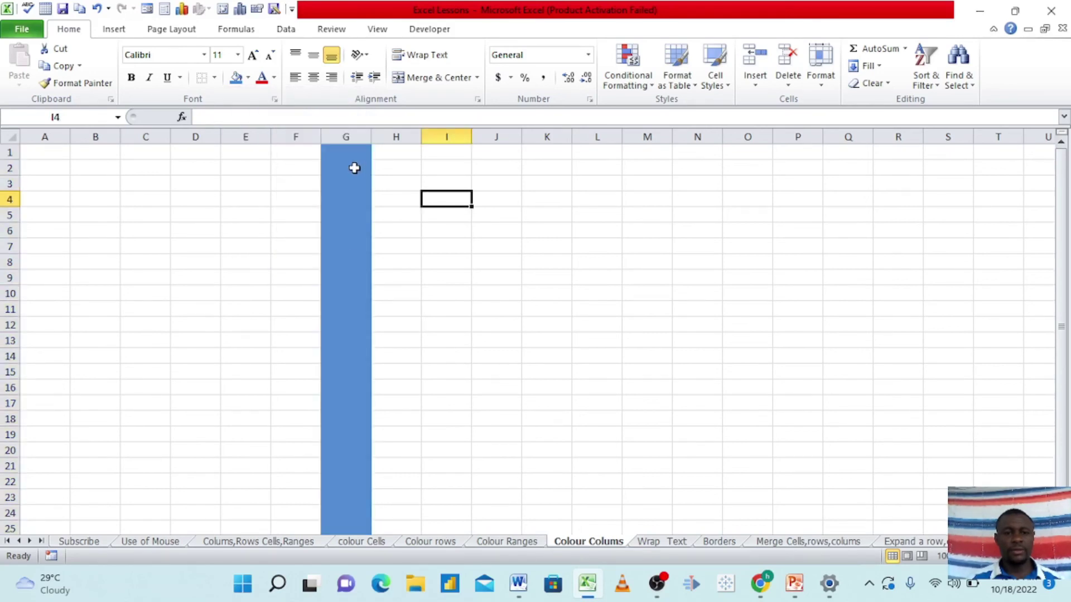
pyautogui.click(247, 77)
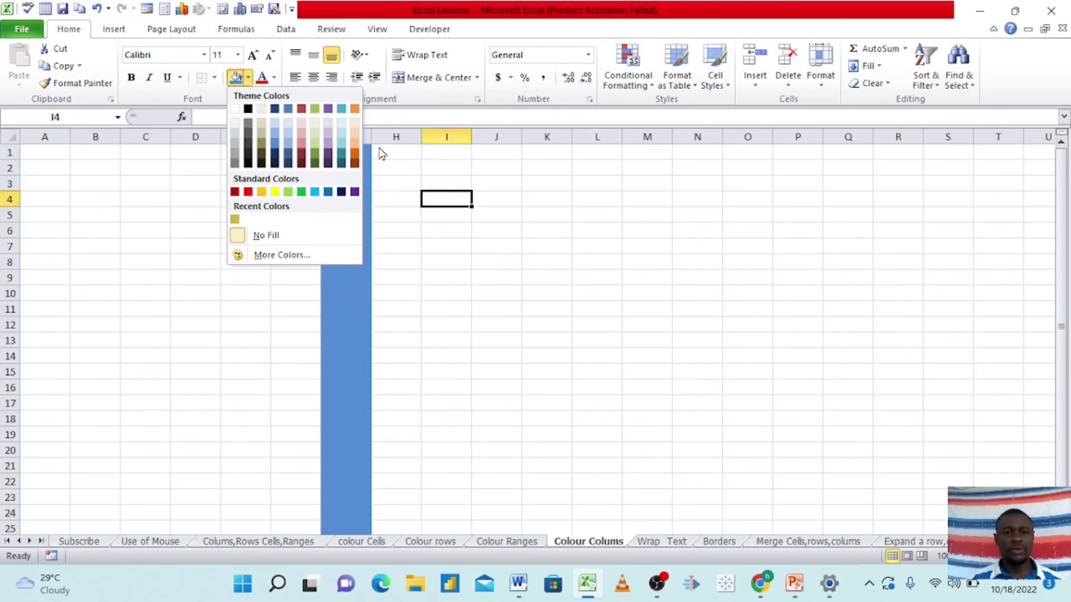
pyautogui.click(406, 166)
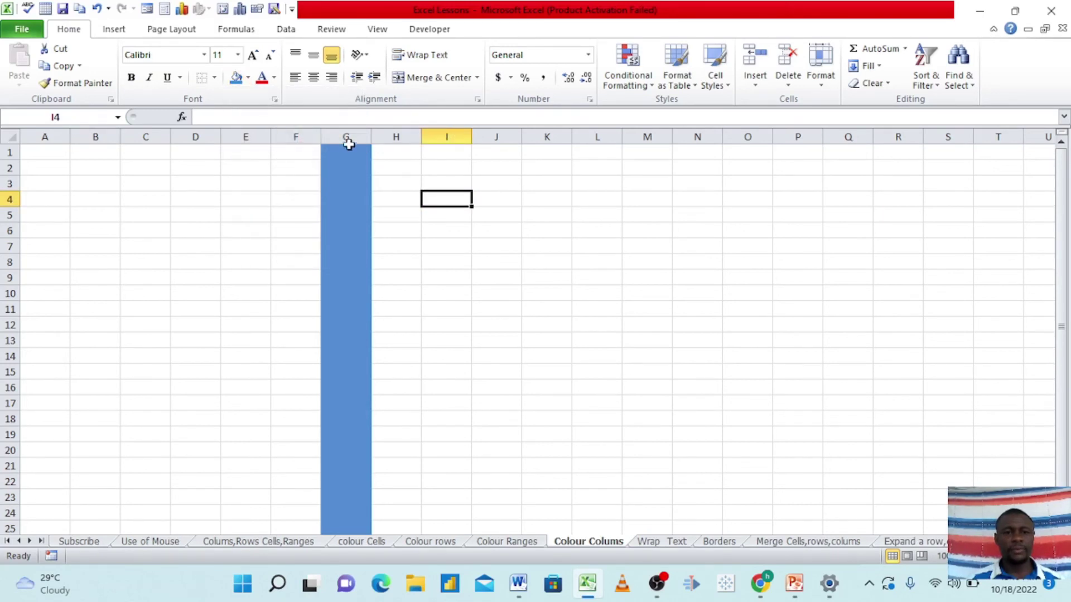
# Change column G's fill to red
pyautogui.click(347, 137)
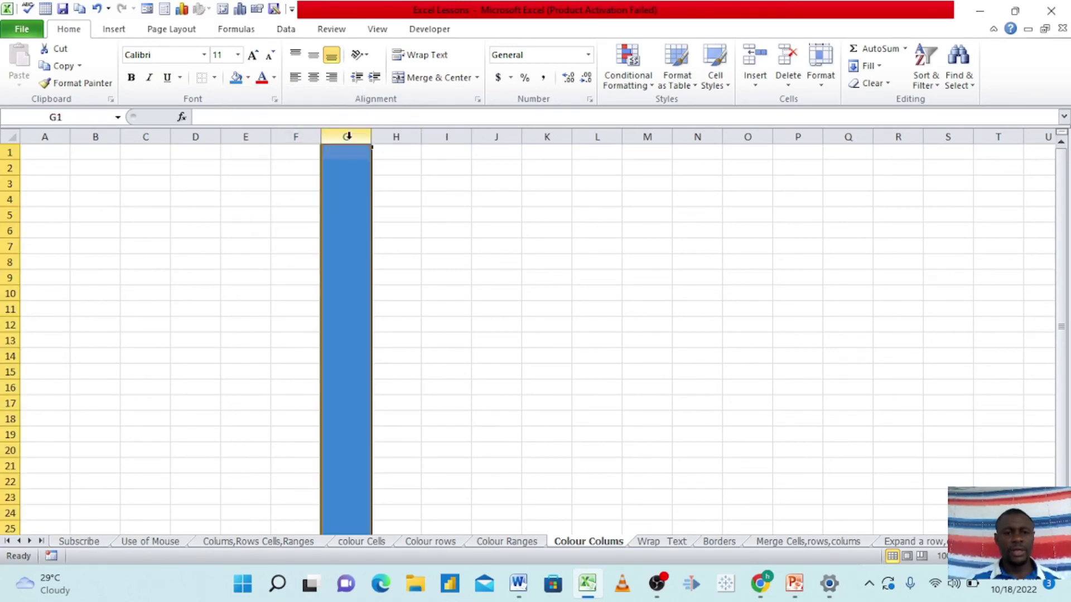
pyautogui.click(247, 78)
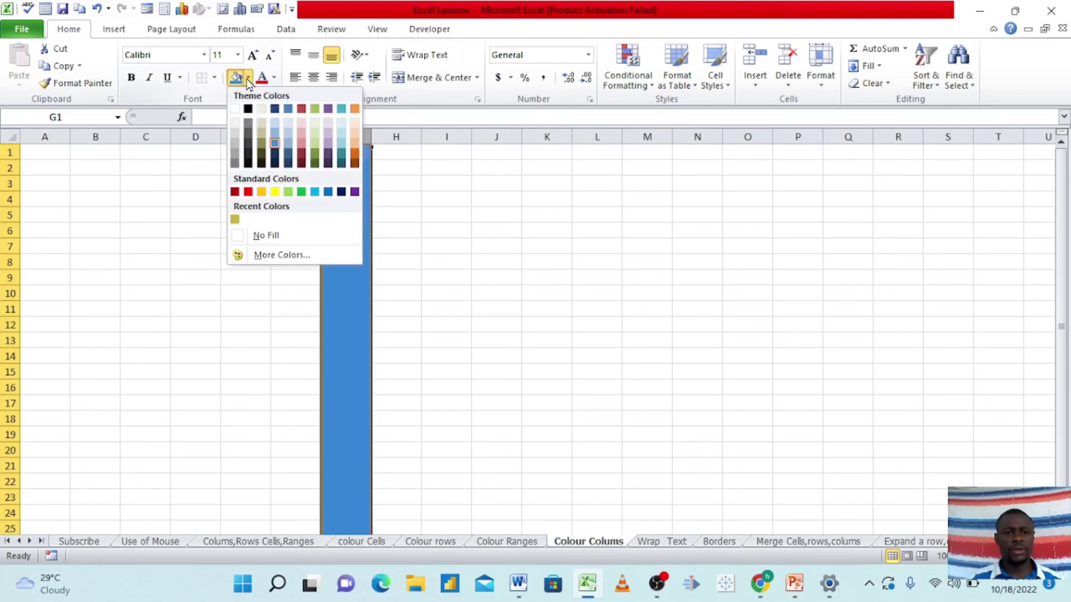
pyautogui.click(247, 192)
pyautogui.click(419, 220)
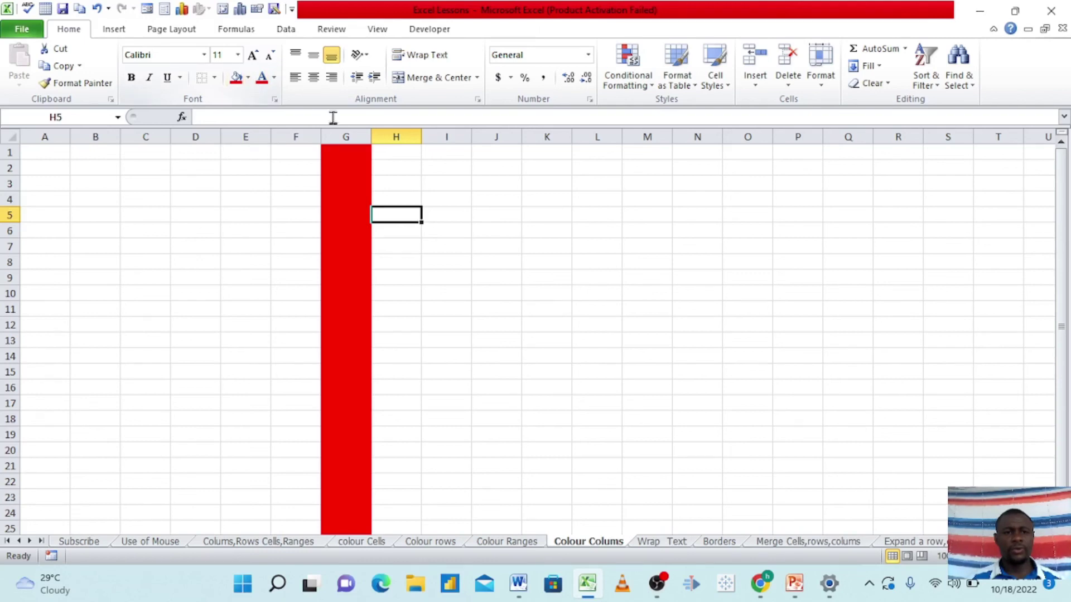
# Set column G to No Fill
pyautogui.click(344, 136)
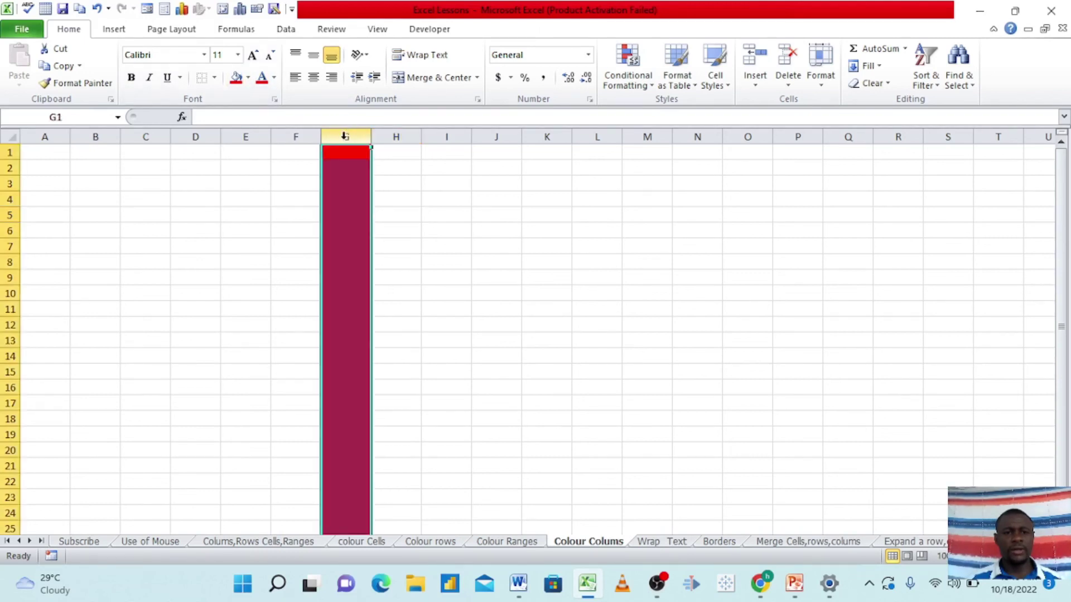
pyautogui.click(248, 78)
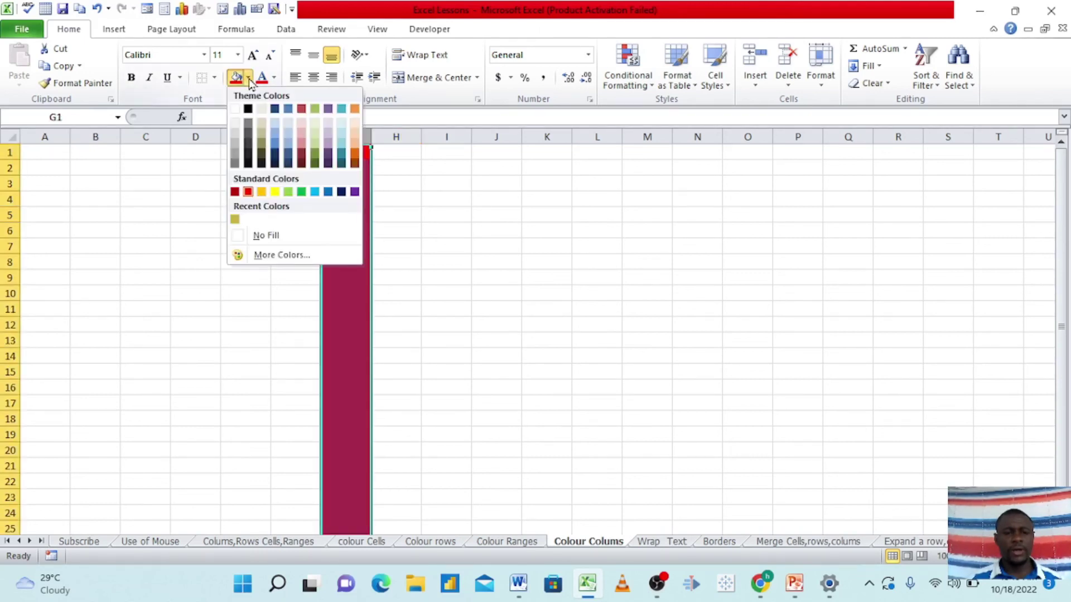
pyautogui.click(241, 236)
pyautogui.click(425, 251)
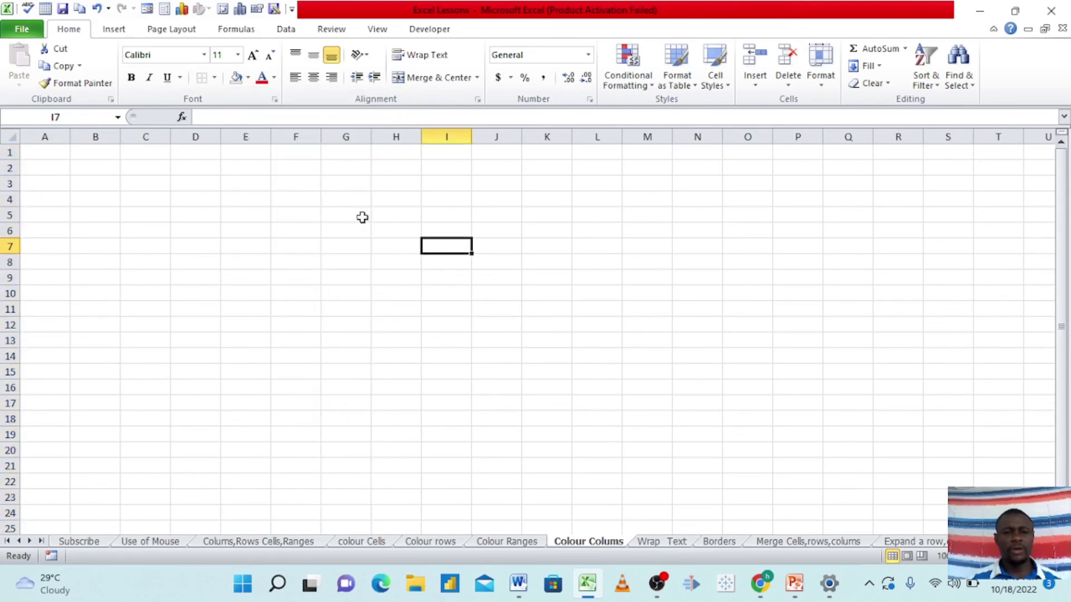
# Select F2:F15 and give it the dark red theme fill colour
pyautogui.click(302, 172)
pyautogui.moveTo(301, 175); pyautogui.dragTo(288, 370)
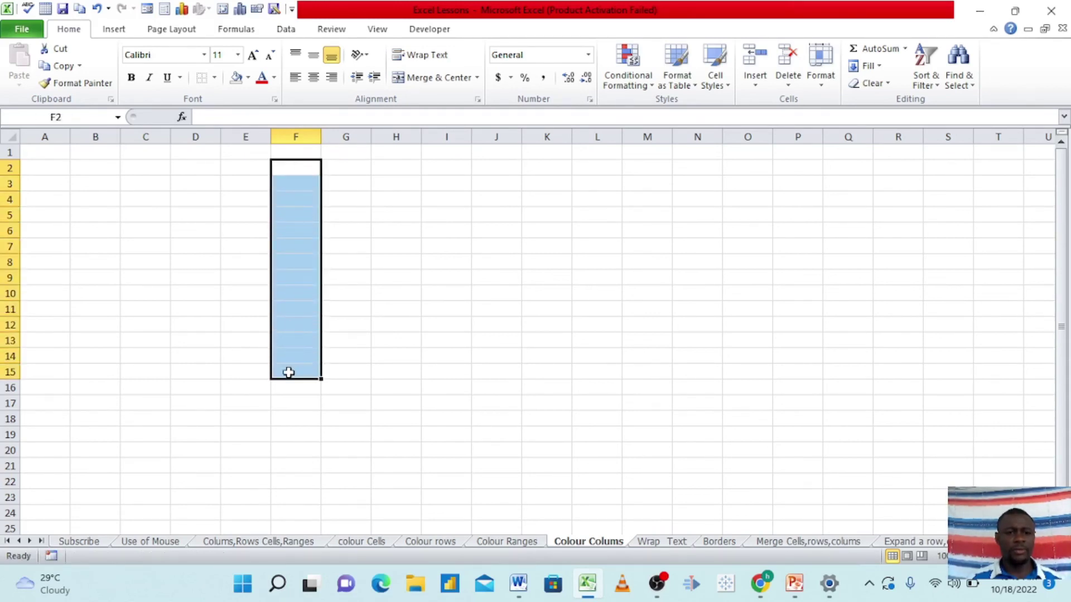
pyautogui.click(248, 79)
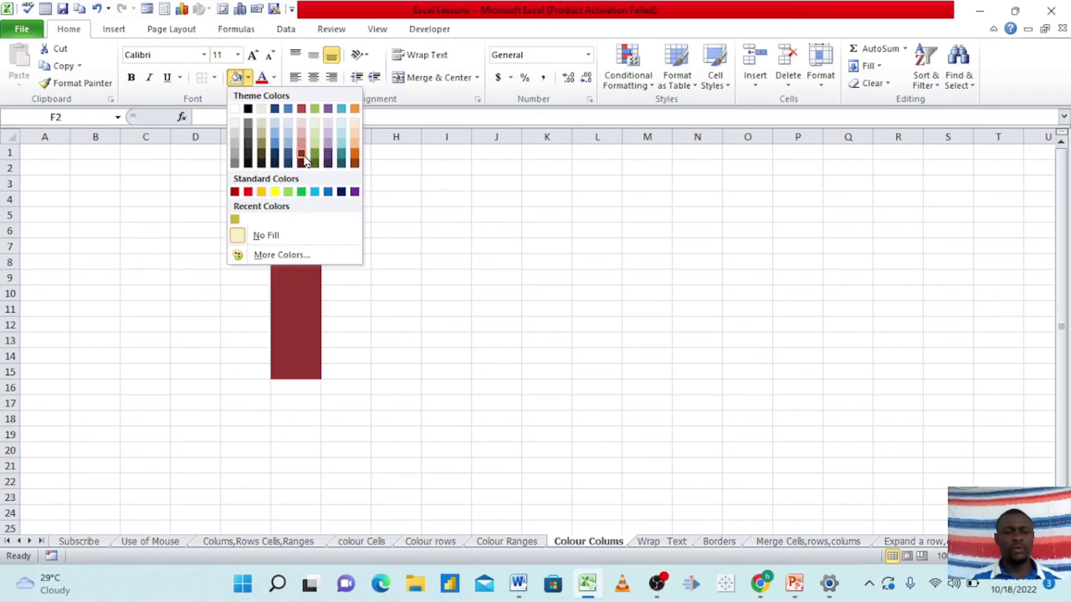
pyautogui.click(328, 153)
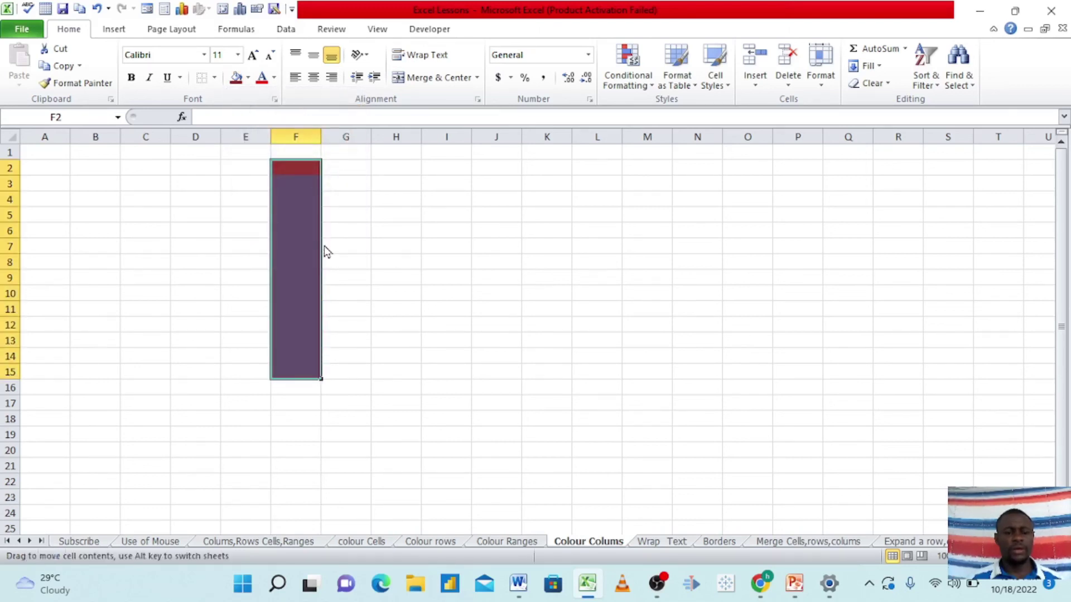
pyautogui.click(365, 246)
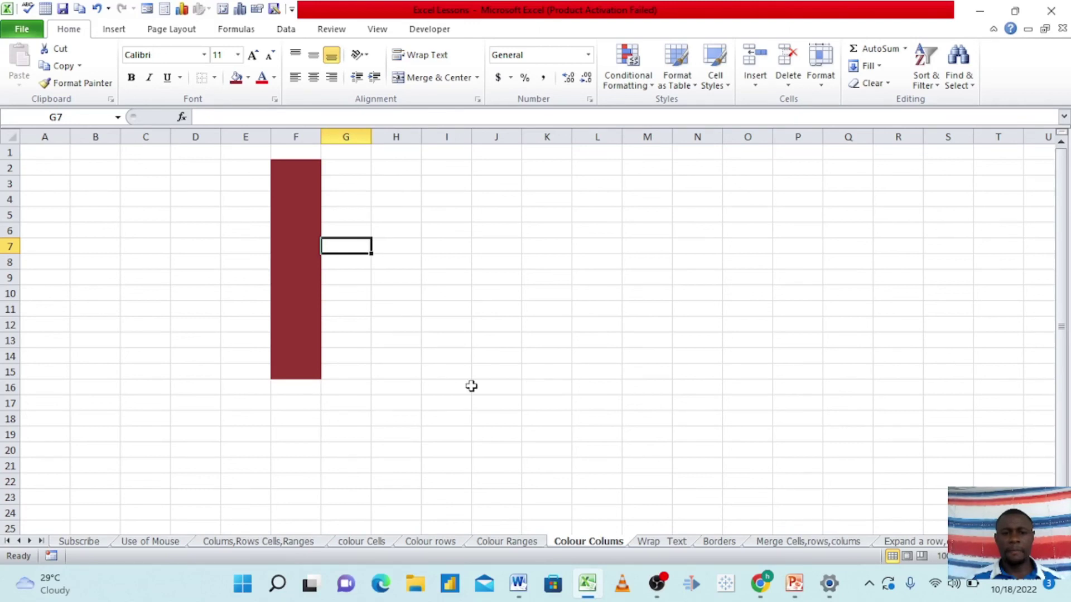